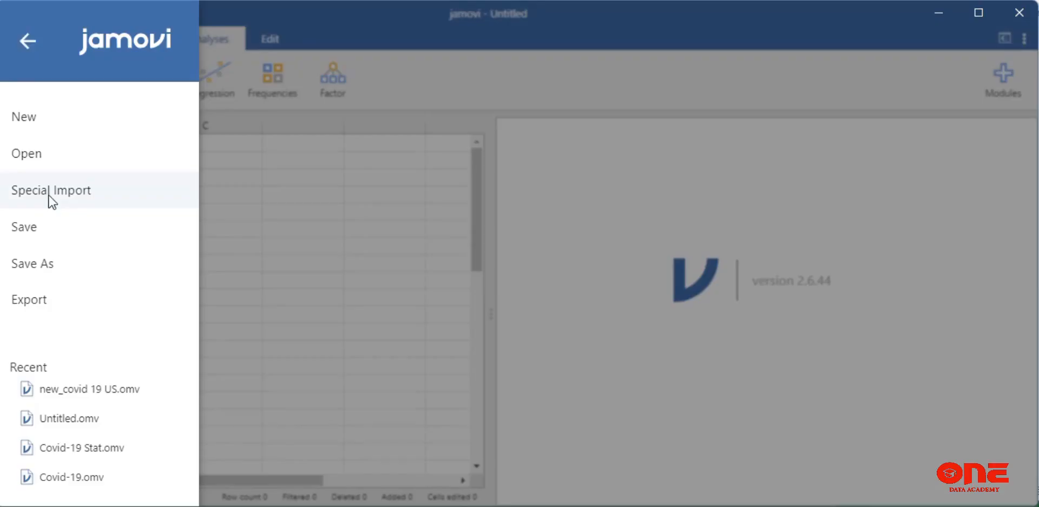
Import the Provisional_COVID-19_Death_Counts_by_Age_in_Years__2020-2023 CSV file into the empty dataset through Special Import.
click(48, 196)
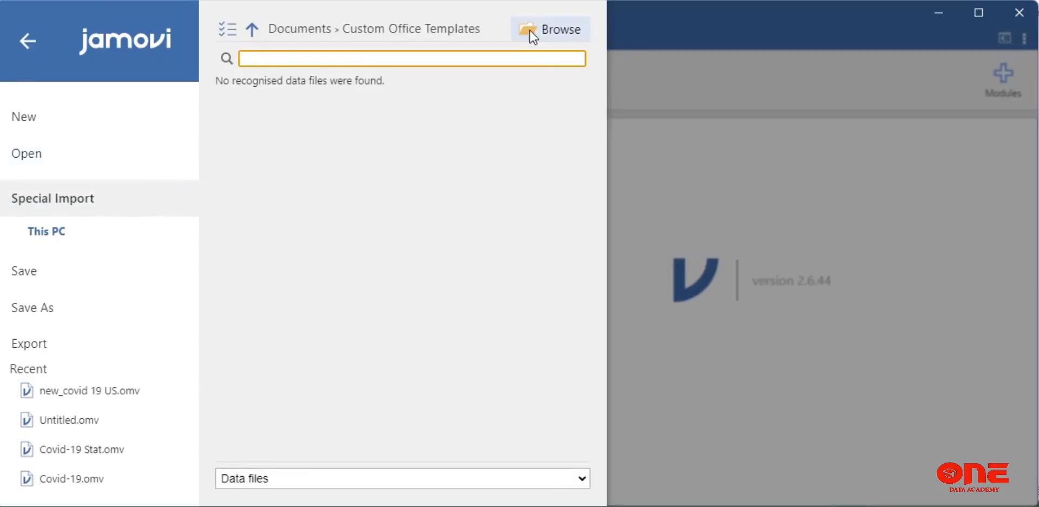
click(542, 37)
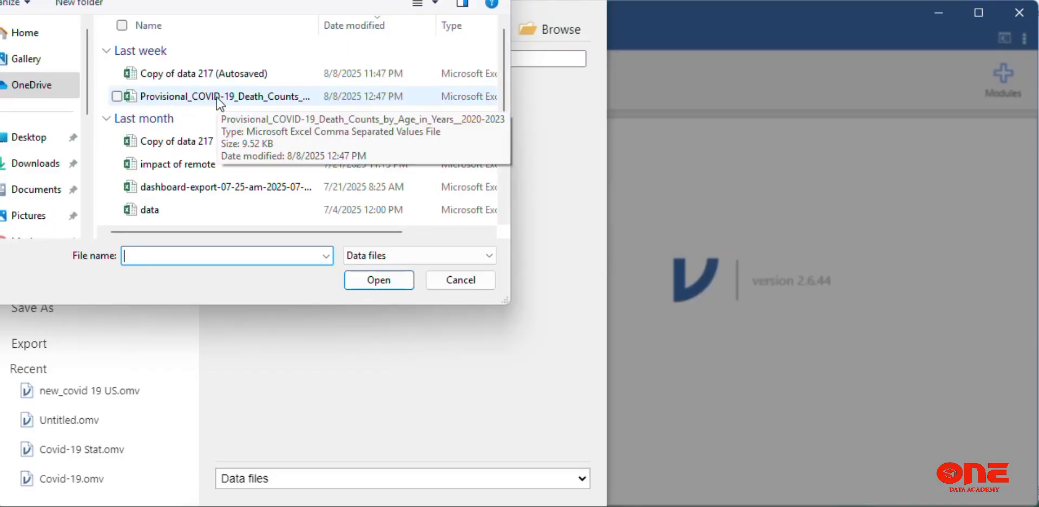
click(220, 97)
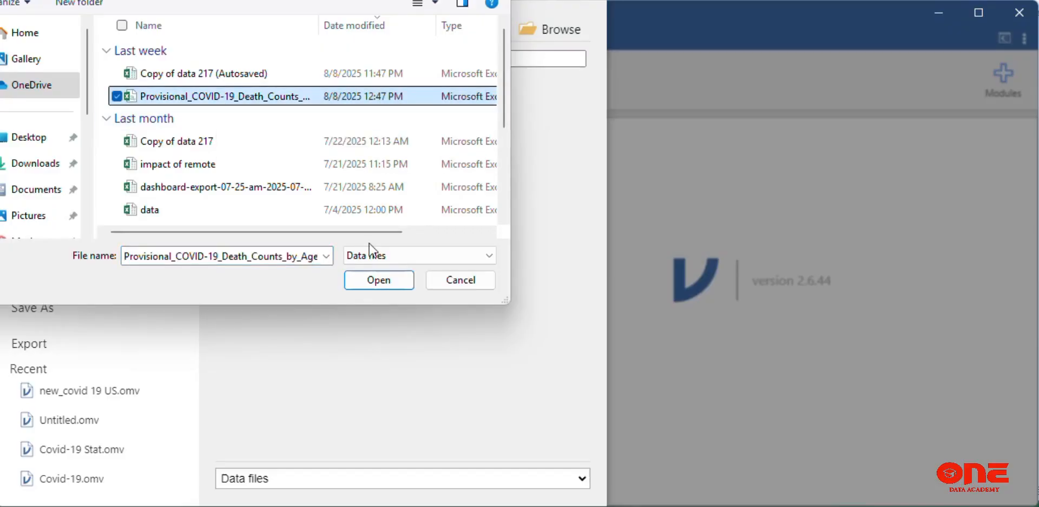
click(379, 280)
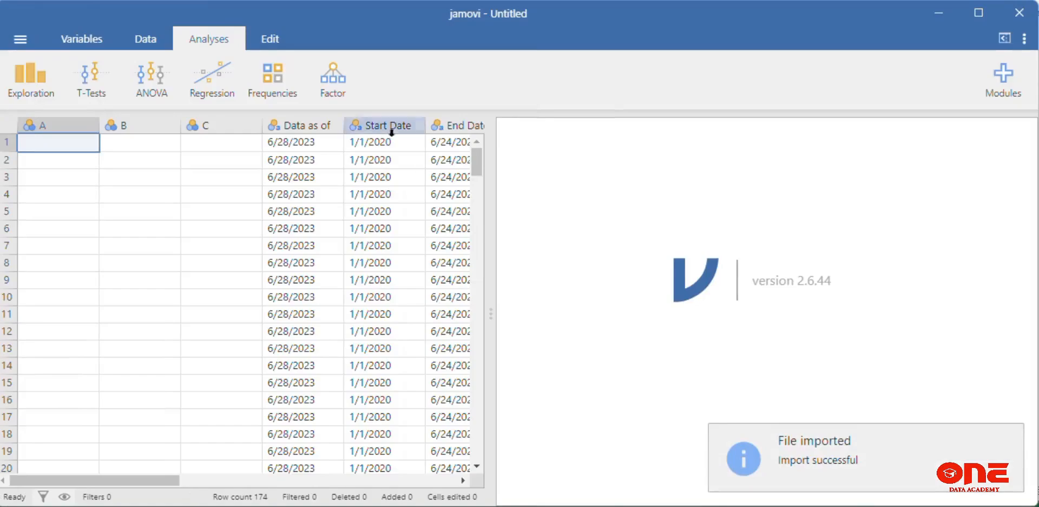
Delete the three empty columns A, B and C in front of the imported data.
click(463, 479)
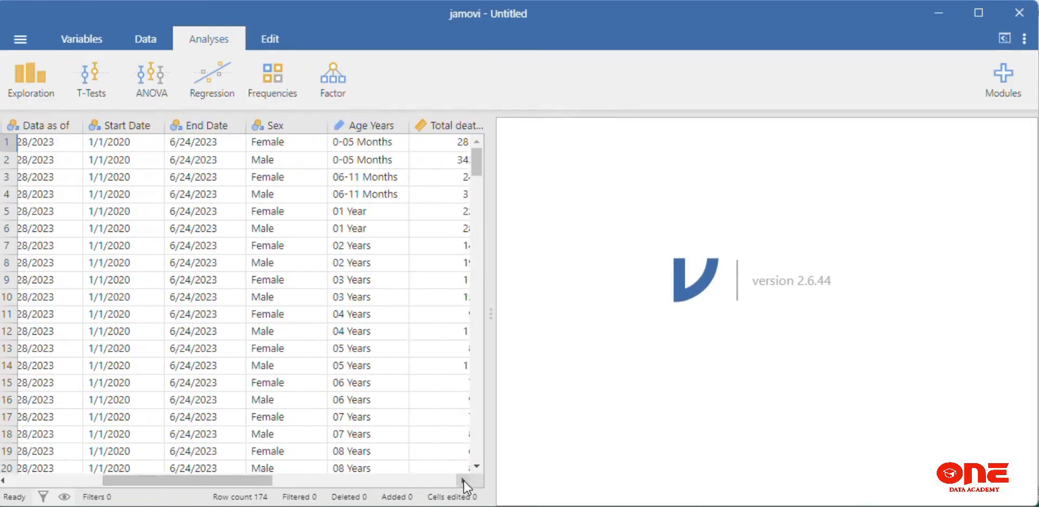
click(4, 480)
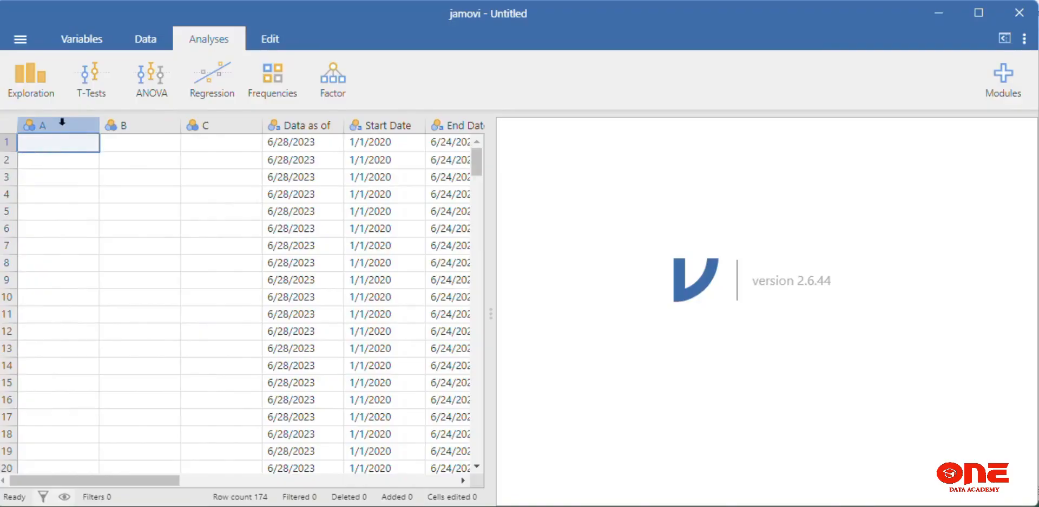
drag(62, 123, 199, 125)
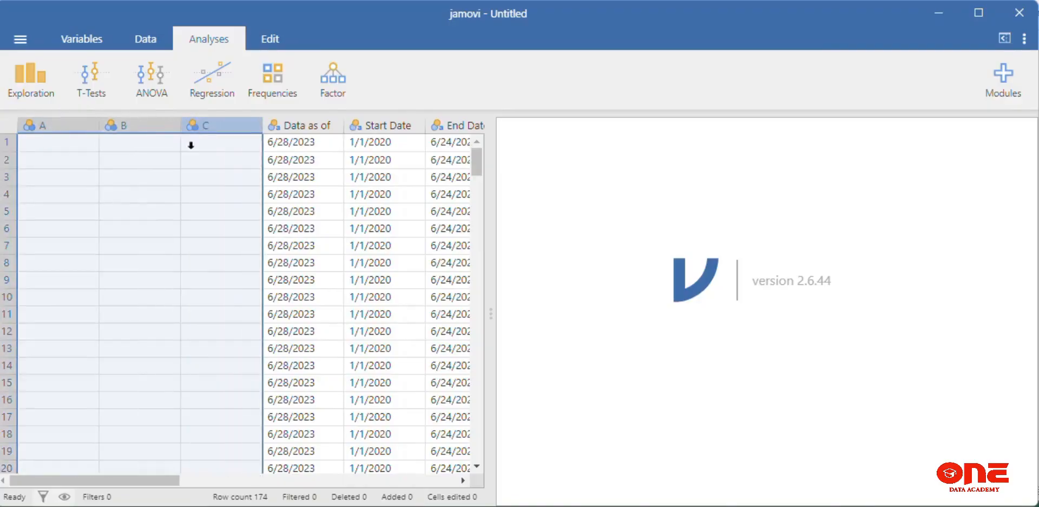
right_click(149, 213)
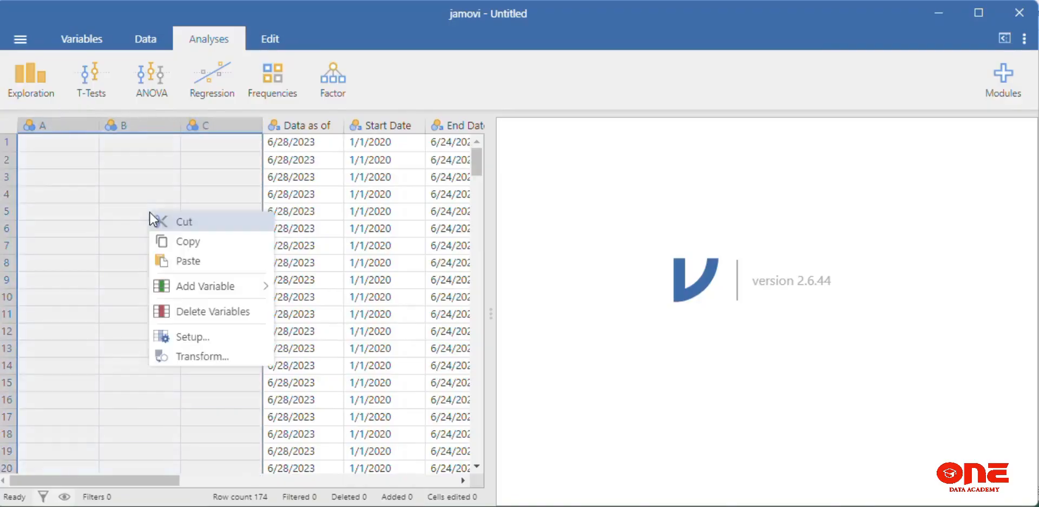
click(189, 287)
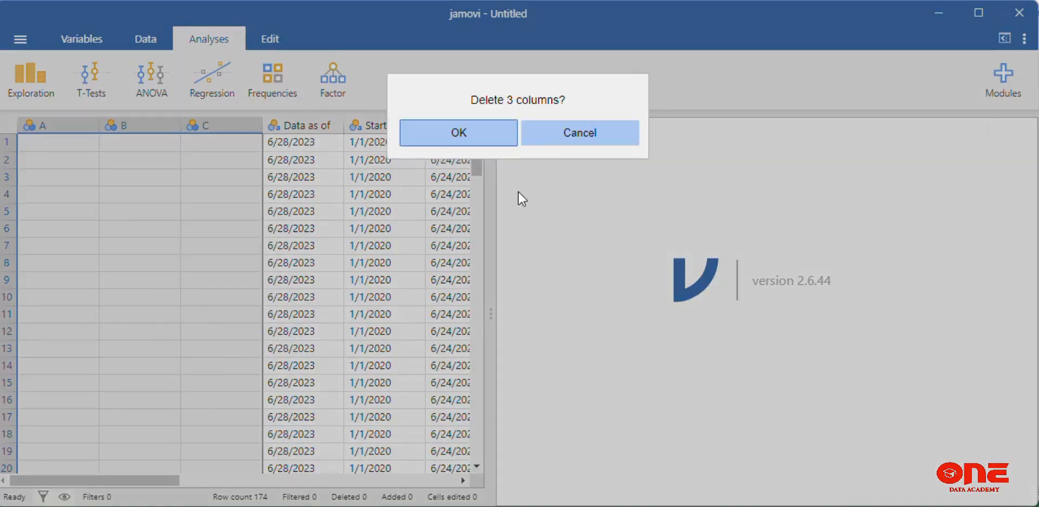
click(460, 139)
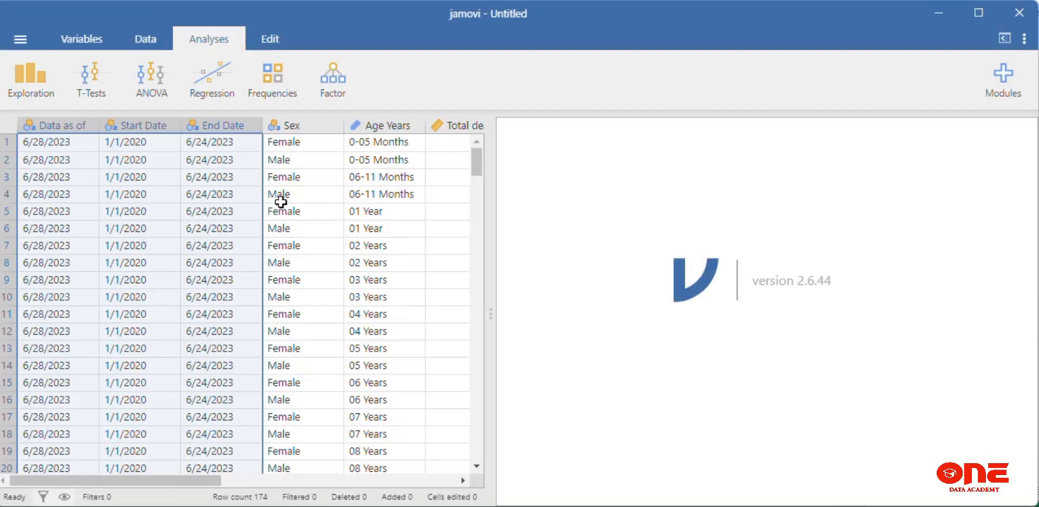
click(395, 242)
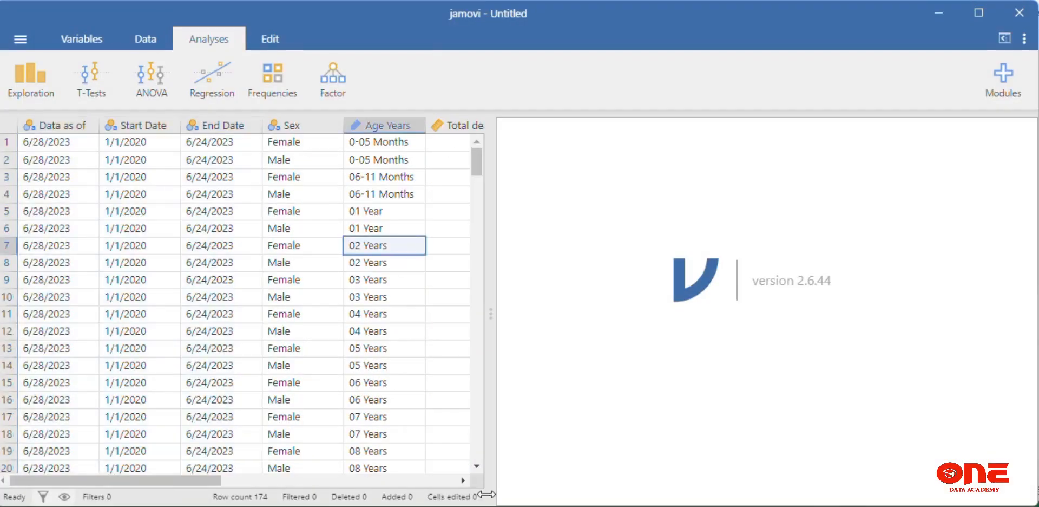
Widen the data table so the columns from Data as of to COVID-19 deaths fit, and look through them.
click(462, 480)
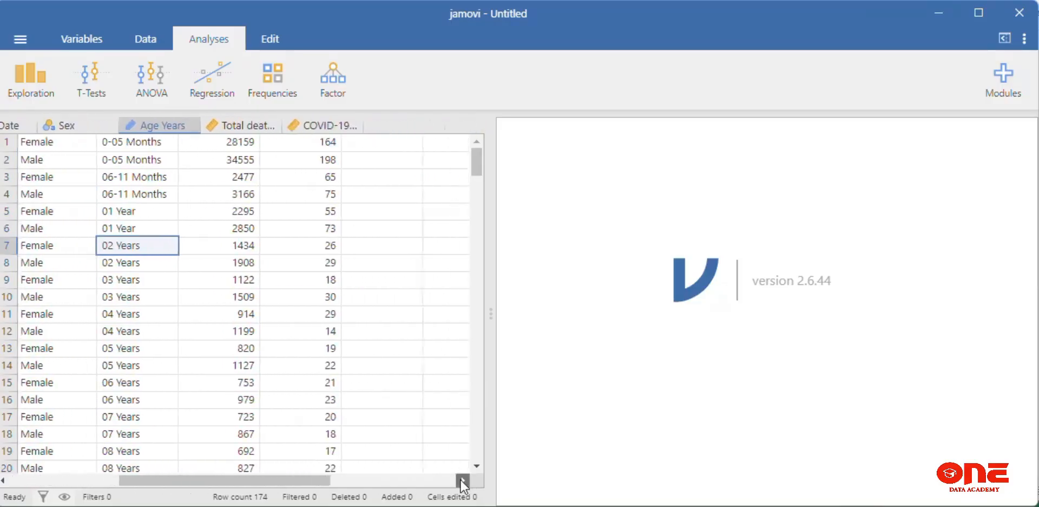
click(5, 480)
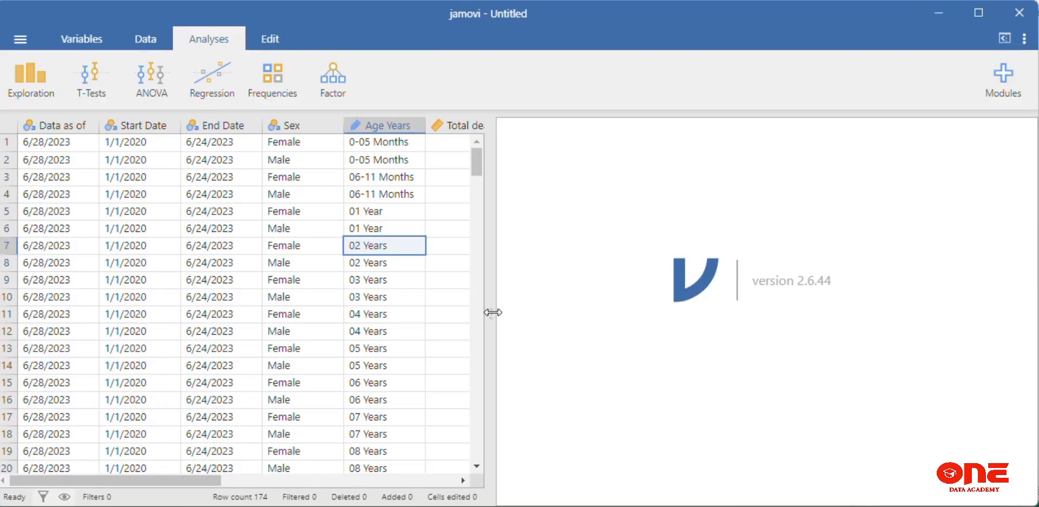
drag(490, 313, 634, 321)
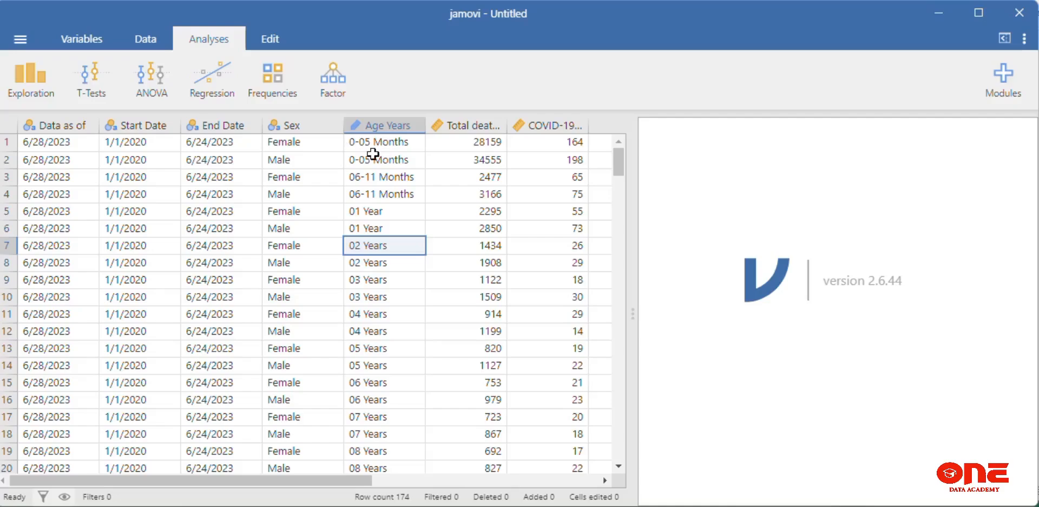
click(605, 480)
click(605, 481)
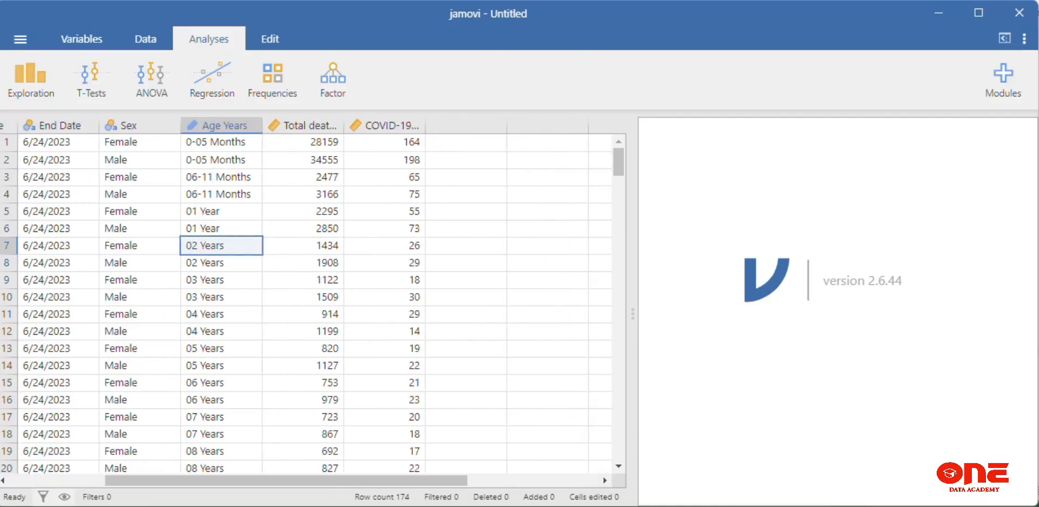
click(4, 481)
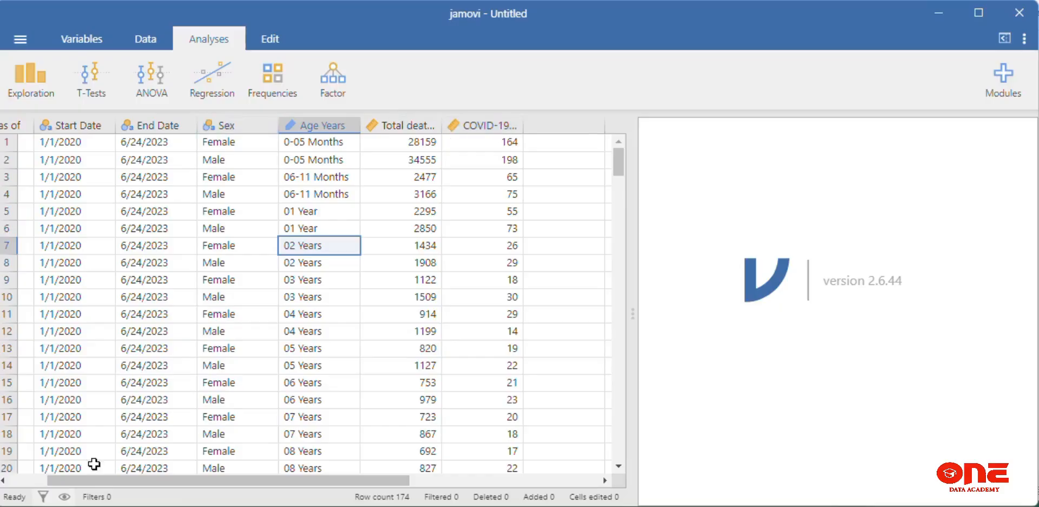
click(12, 480)
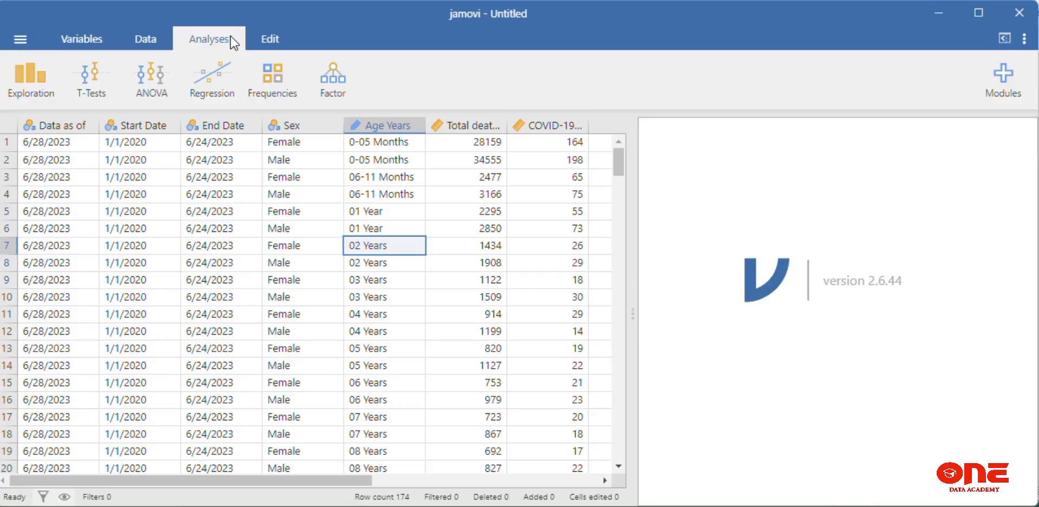
Start a Descriptives analysis on the imported dataset.
click(30, 81)
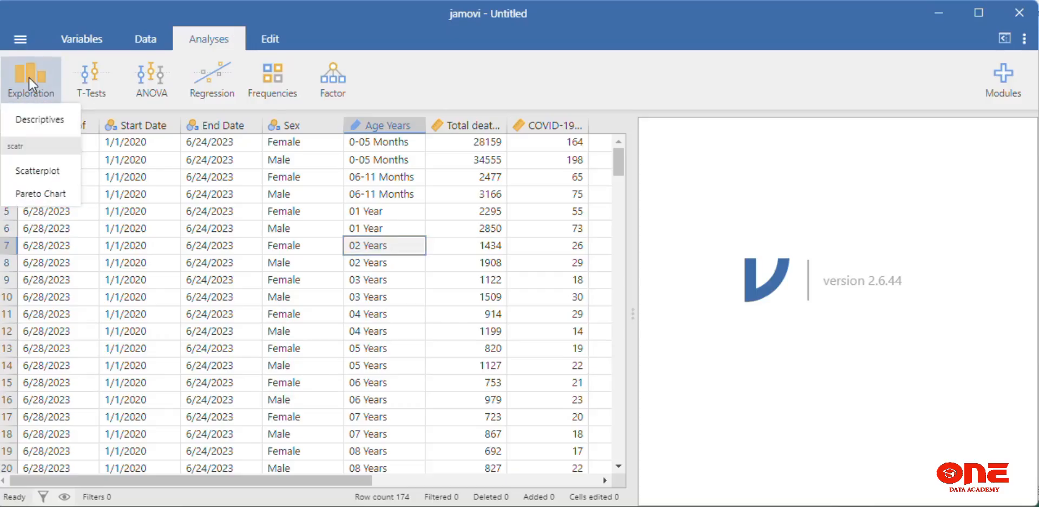
click(51, 128)
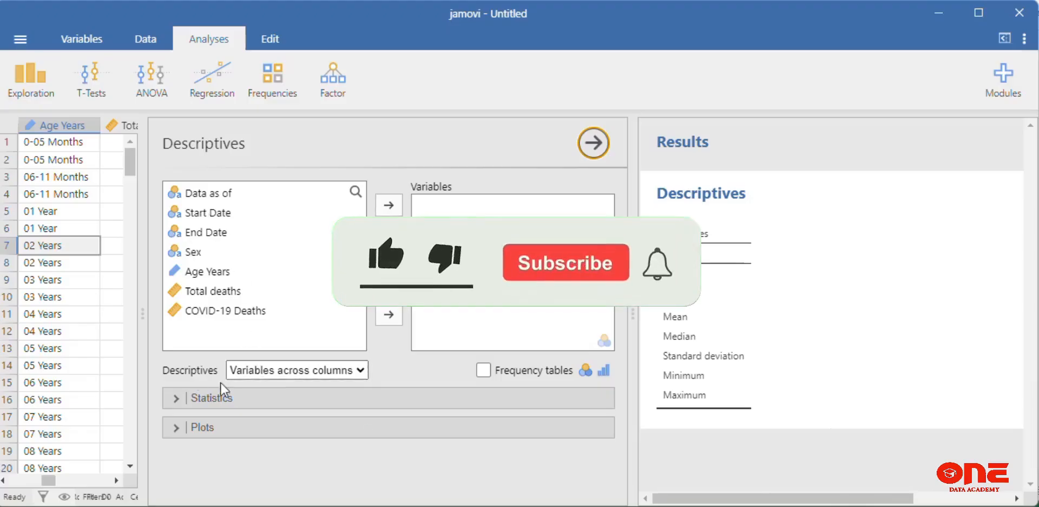
Try the descriptives table with variables across rows, look over its headings, and restore variables across columns.
click(361, 371)
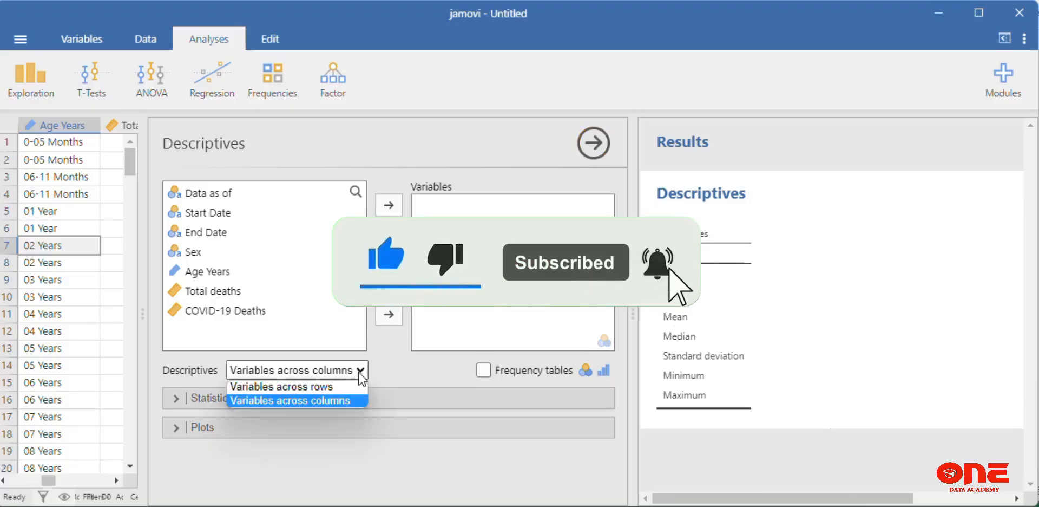
click(337, 387)
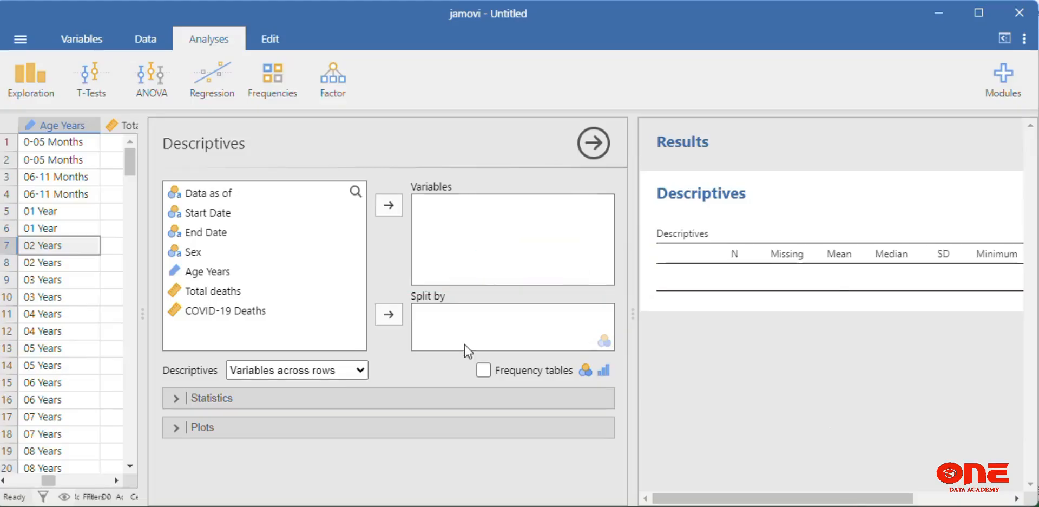
click(981, 498)
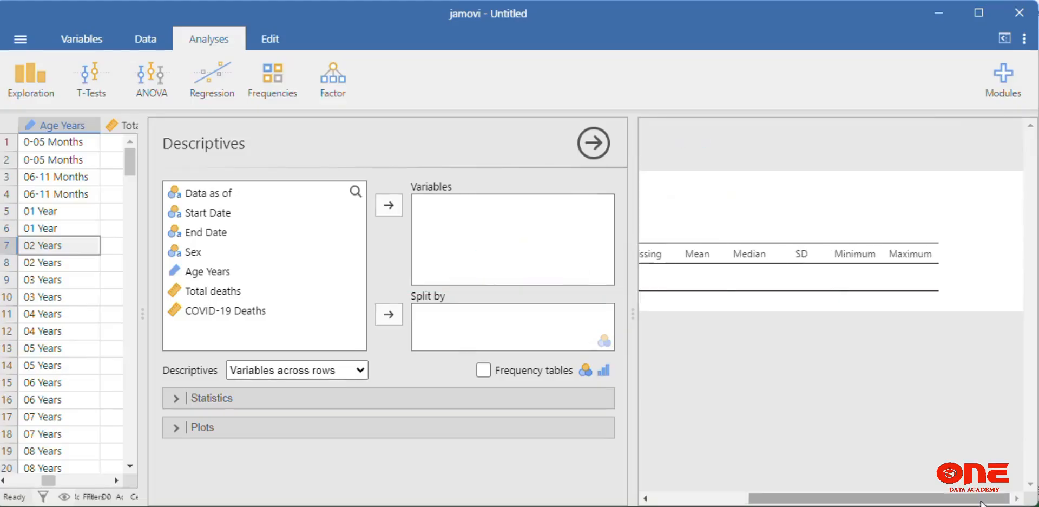
click(653, 501)
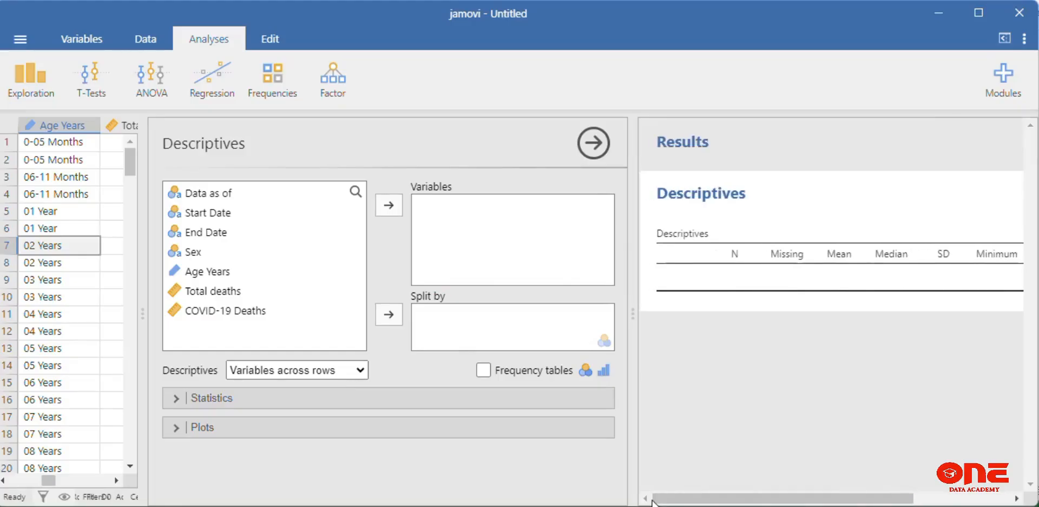
click(359, 370)
click(332, 400)
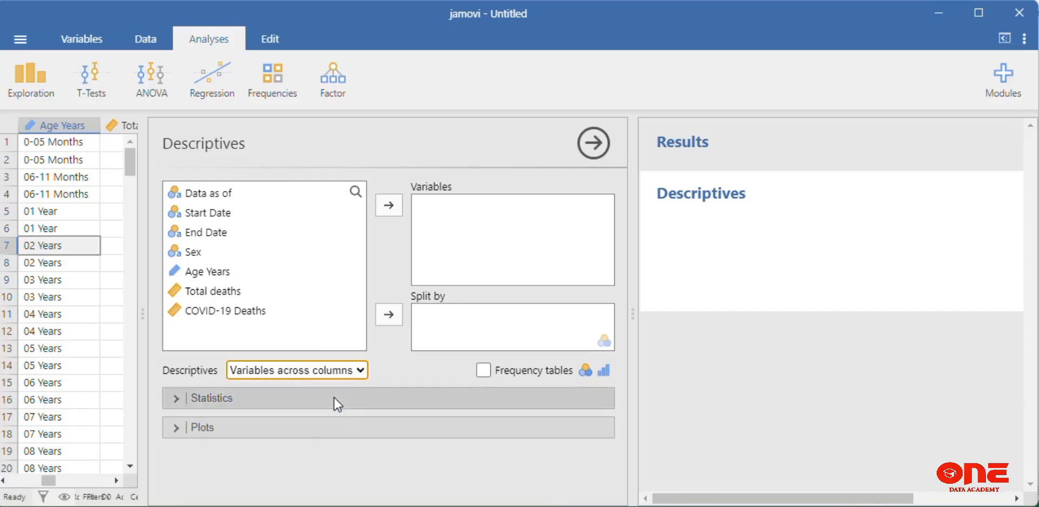
Review the statistics options of the Descriptives analysis, trying Mode and Sum and turning both off again.
click(229, 398)
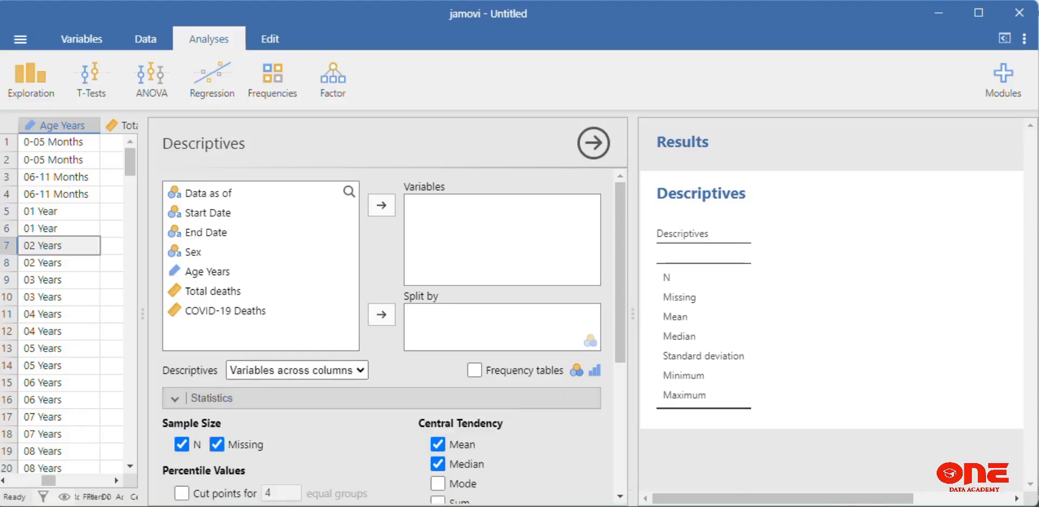
scroll(621, 498, down, 5)
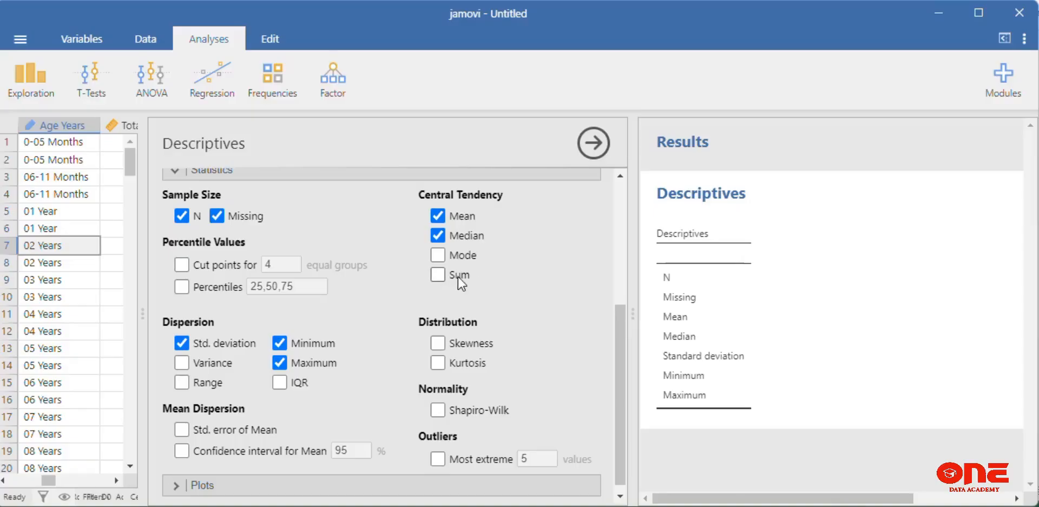
click(437, 255)
click(439, 275)
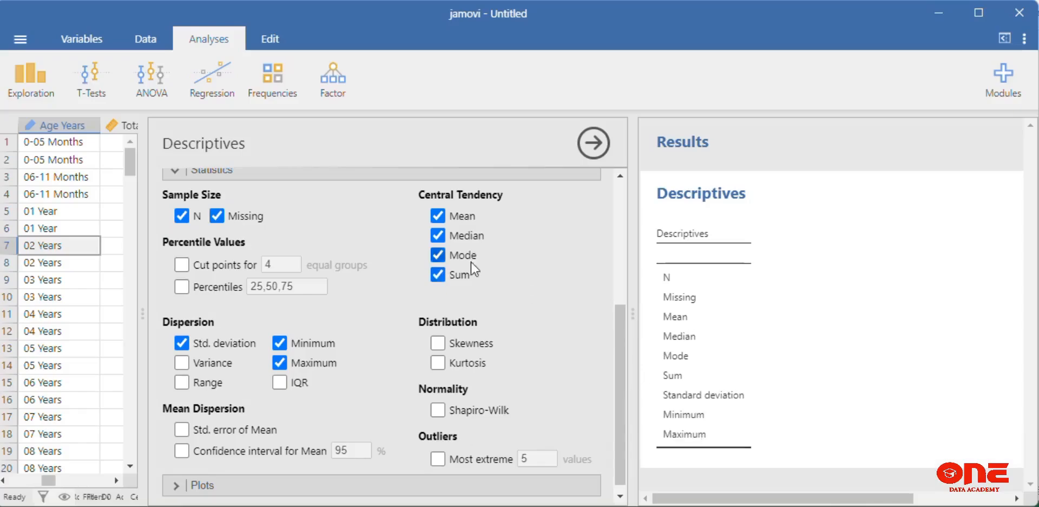
click(438, 274)
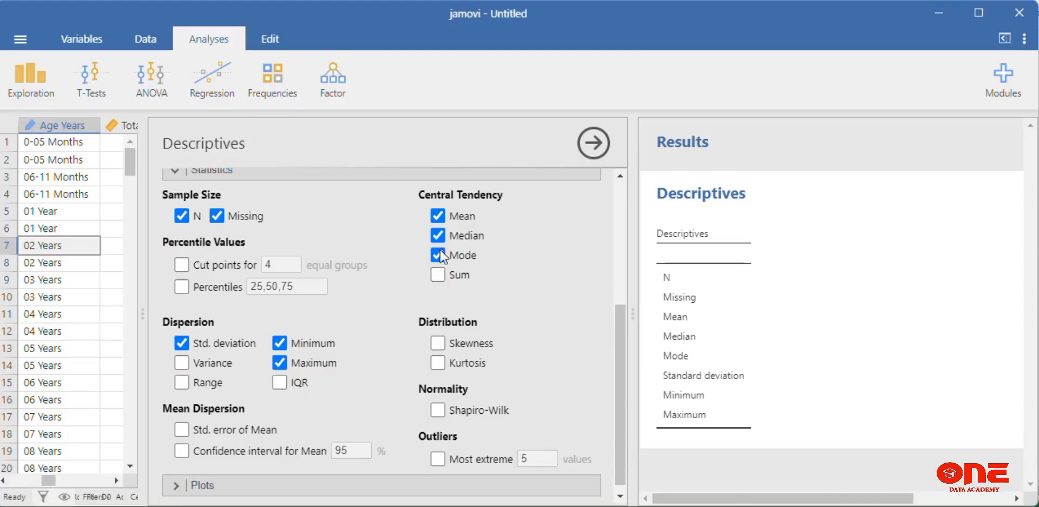
click(441, 258)
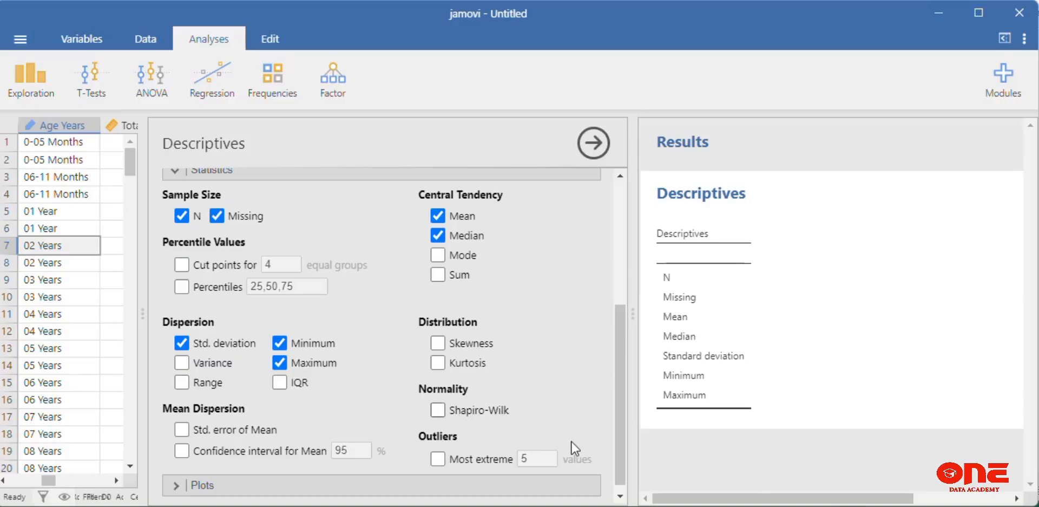
click(621, 496)
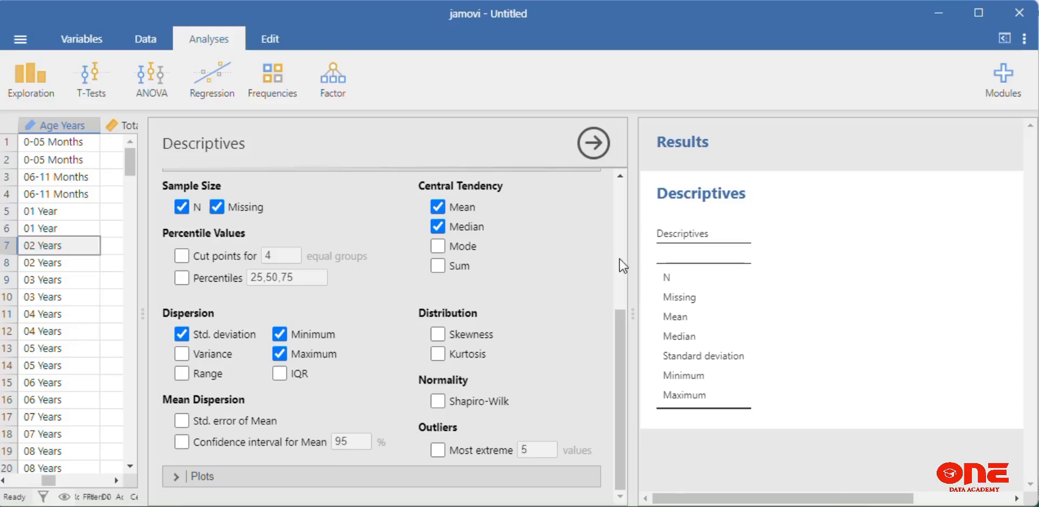
scroll(620, 258, up, 5)
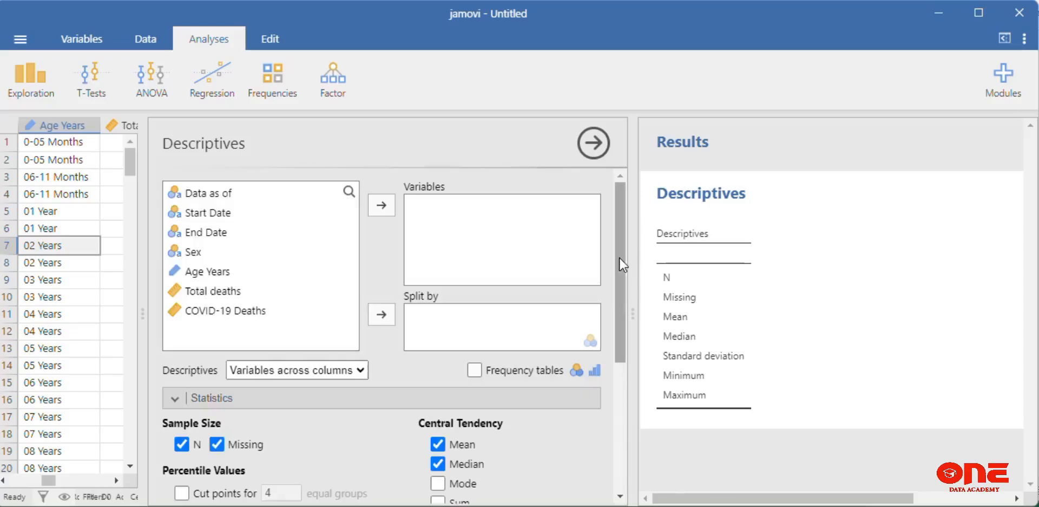
click(217, 397)
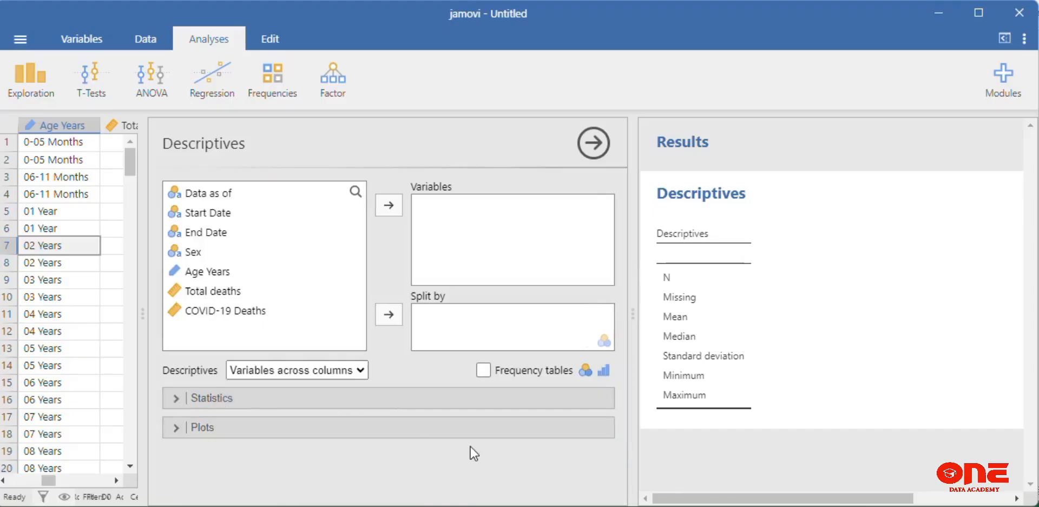
Expand the plot options of the Descriptives analysis and examine the available histogram, Q-Q, box and bar plot choices.
click(353, 434)
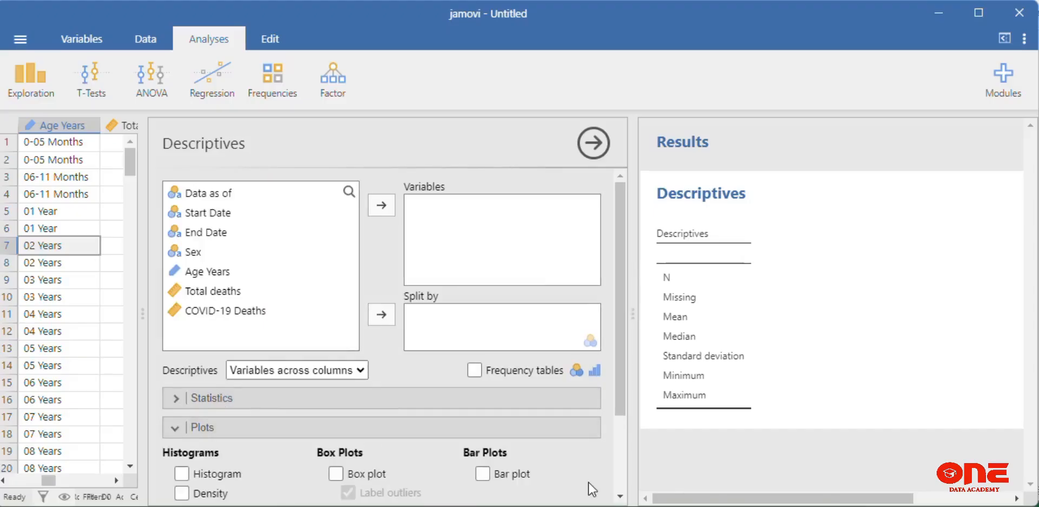
click(620, 496)
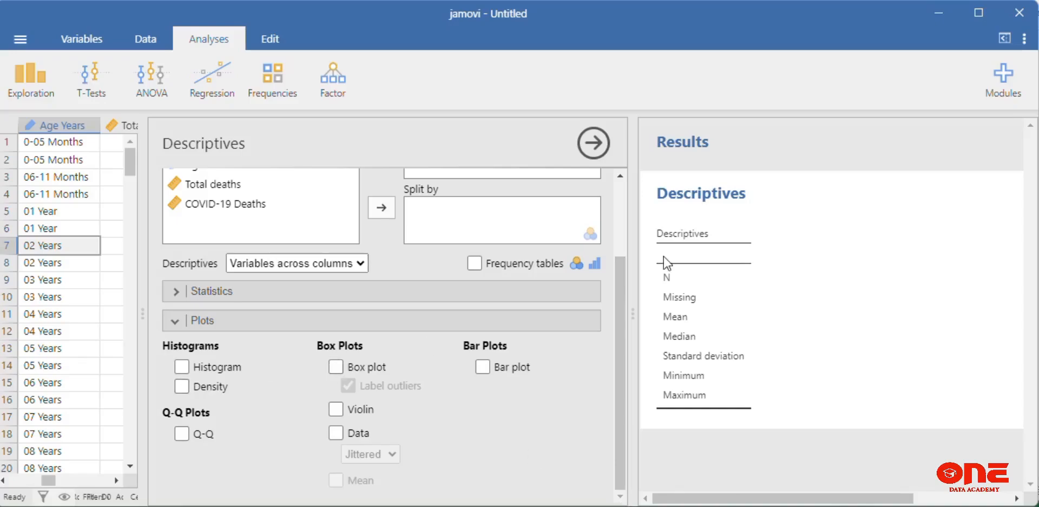
scroll(622, 224, up, 2)
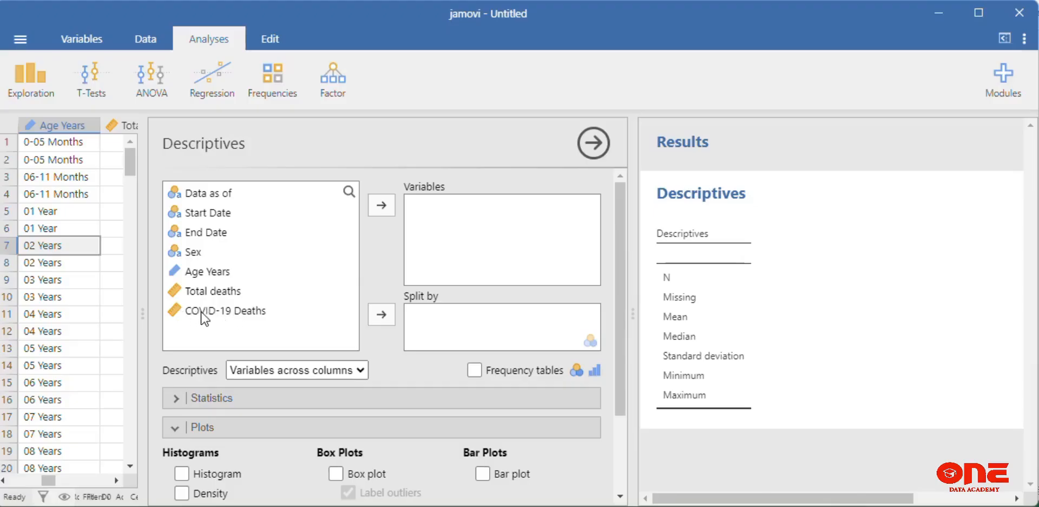
Assign COVID-19 Deaths as the analysed variable, split it by Sex, and review the resulting descriptives table.
drag(201, 313, 435, 216)
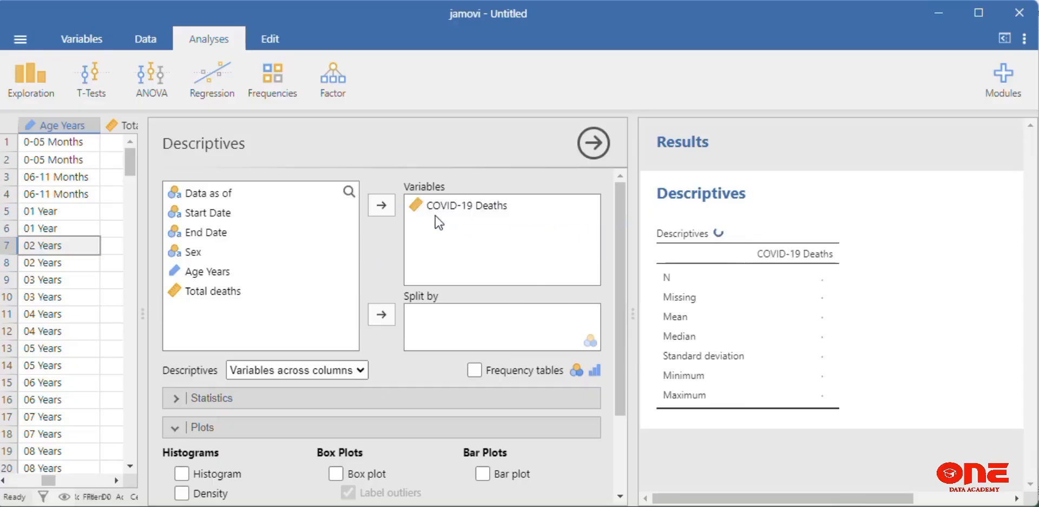
click(193, 255)
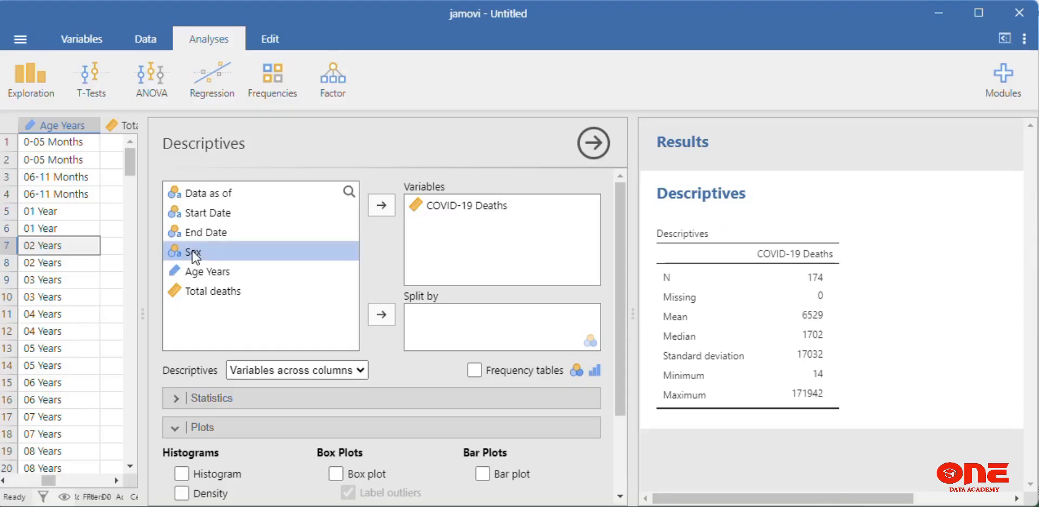
click(382, 314)
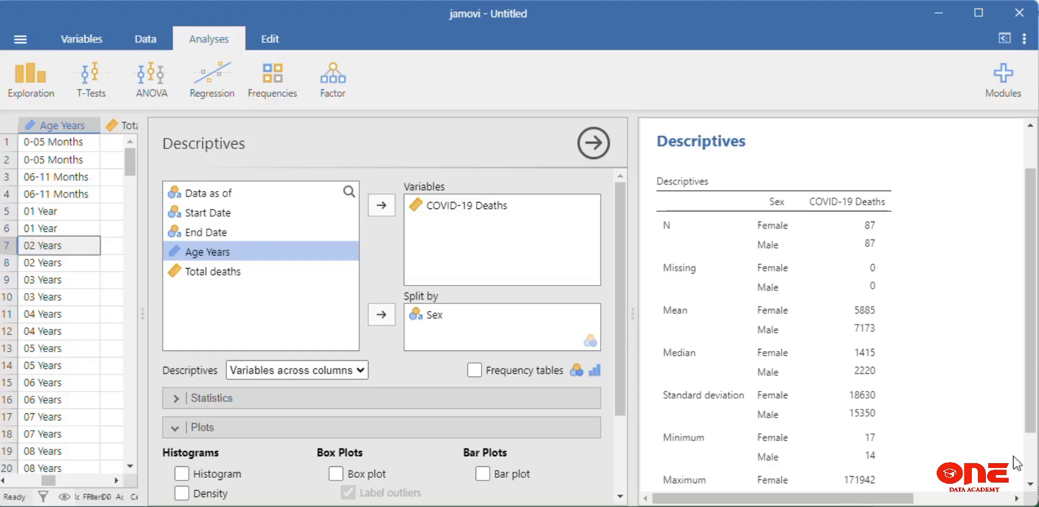
click(1031, 484)
click(1032, 483)
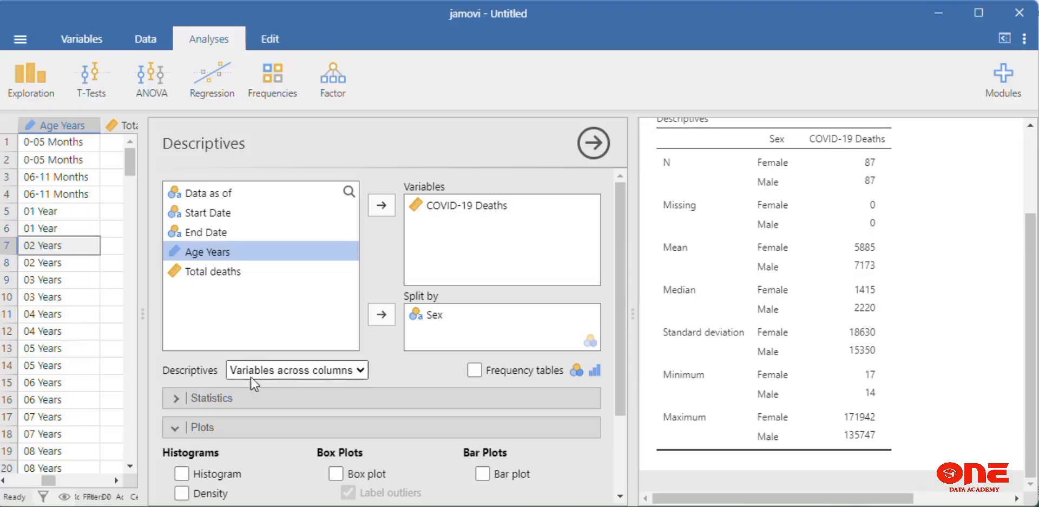
Add the Sum statistic to the descriptives and check its rows for each sex in the results.
click(368, 395)
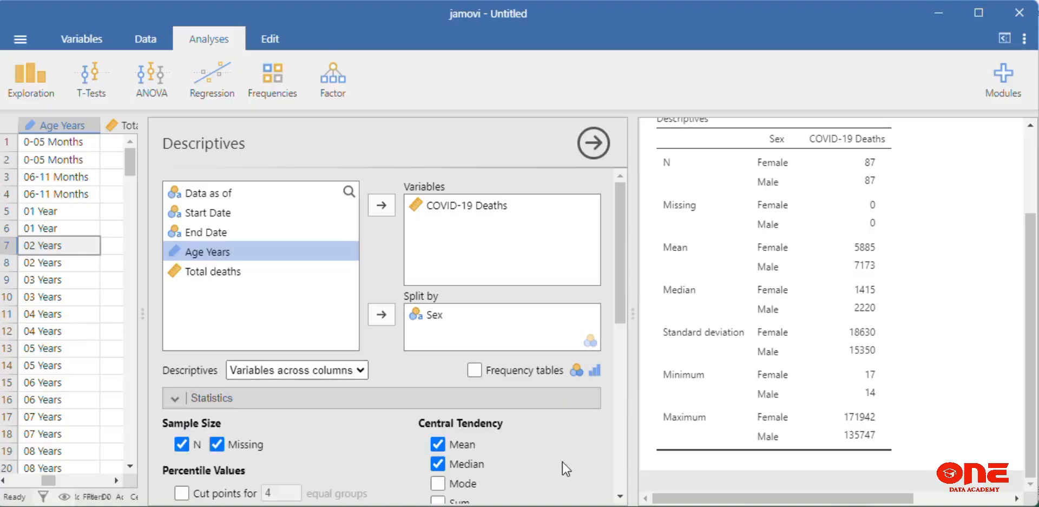
scroll(501, 399, down, 3)
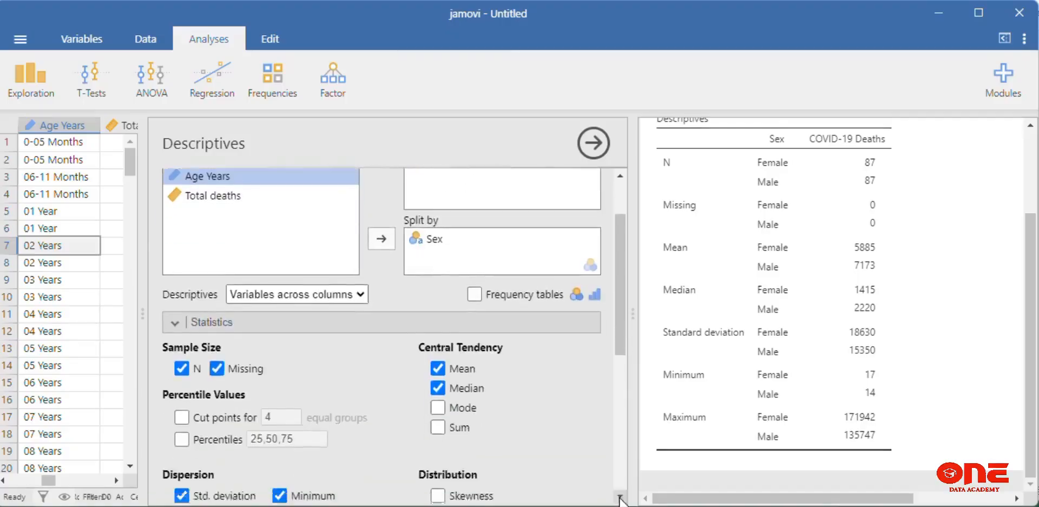
click(439, 341)
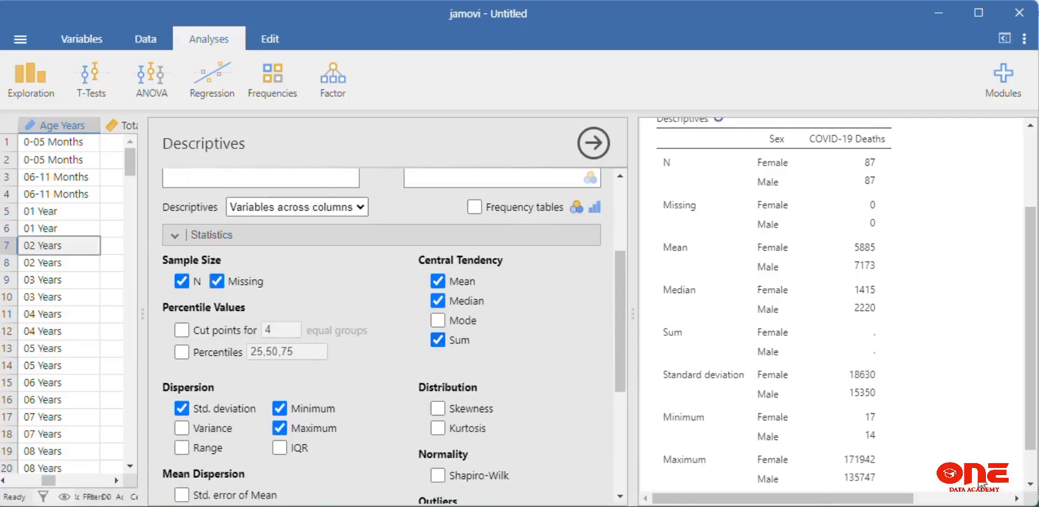
click(1031, 486)
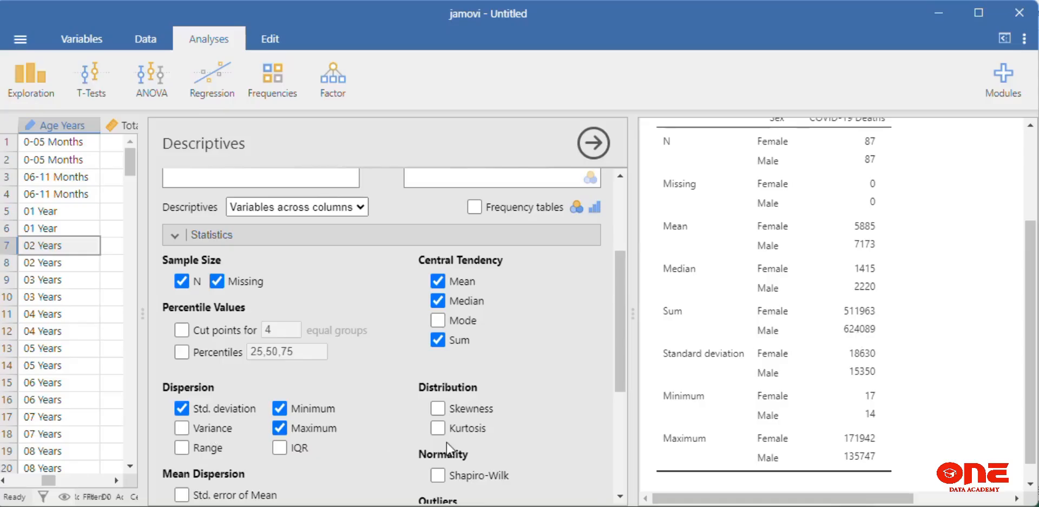
click(1029, 486)
Add Skewness and Kurtosis to the descriptives and review their values and standard errors for each sex.
scroll(620, 496, down, 2)
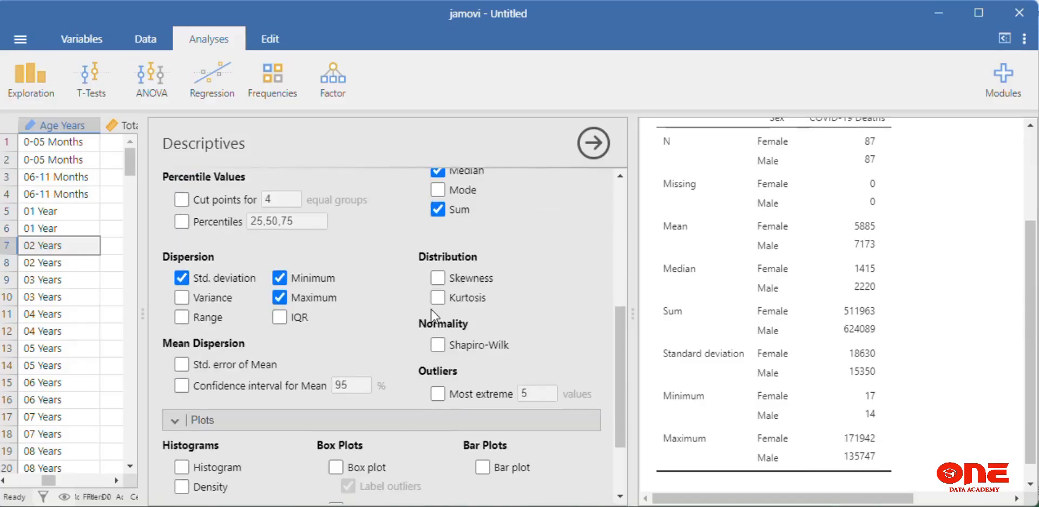
click(438, 279)
click(438, 299)
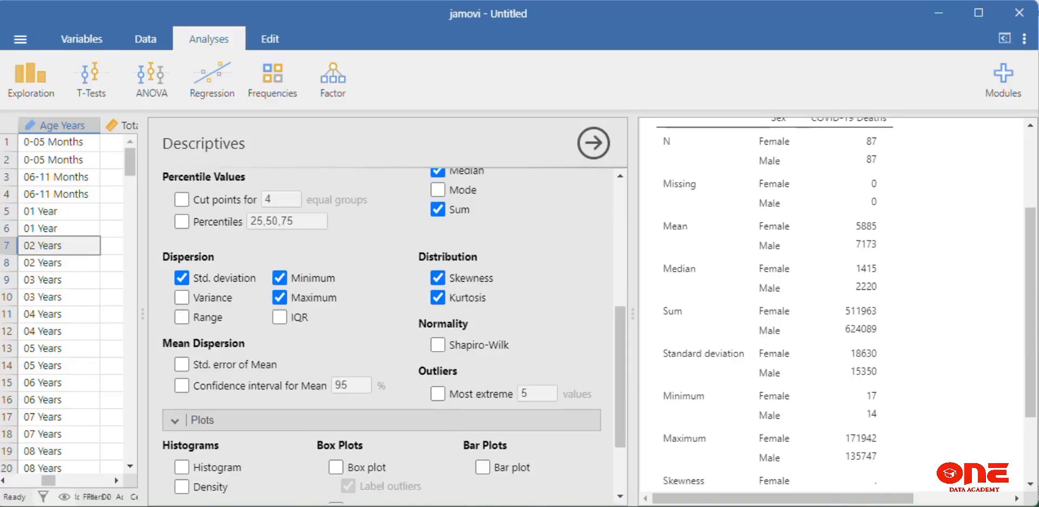
click(1031, 484)
click(1032, 484)
click(1031, 484)
click(1032, 484)
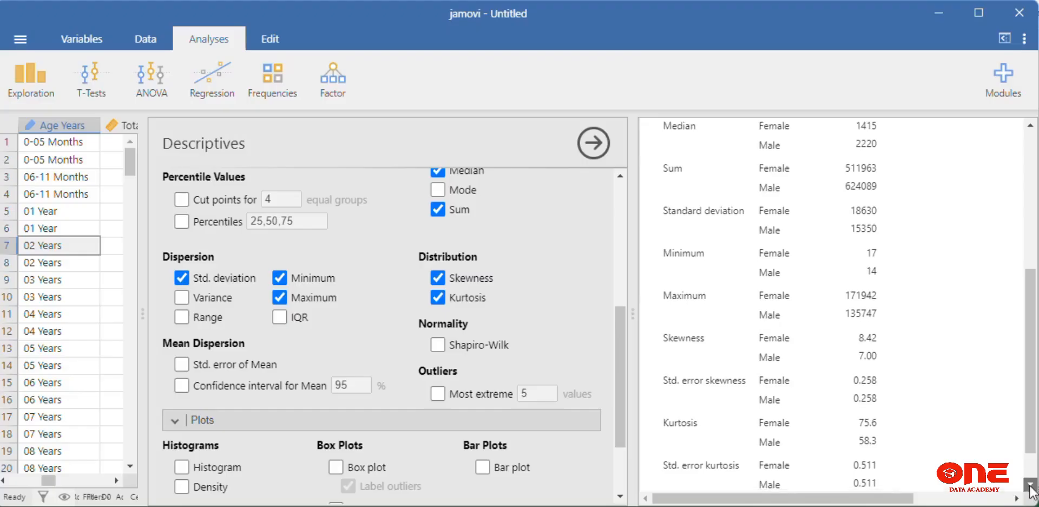
click(1031, 483)
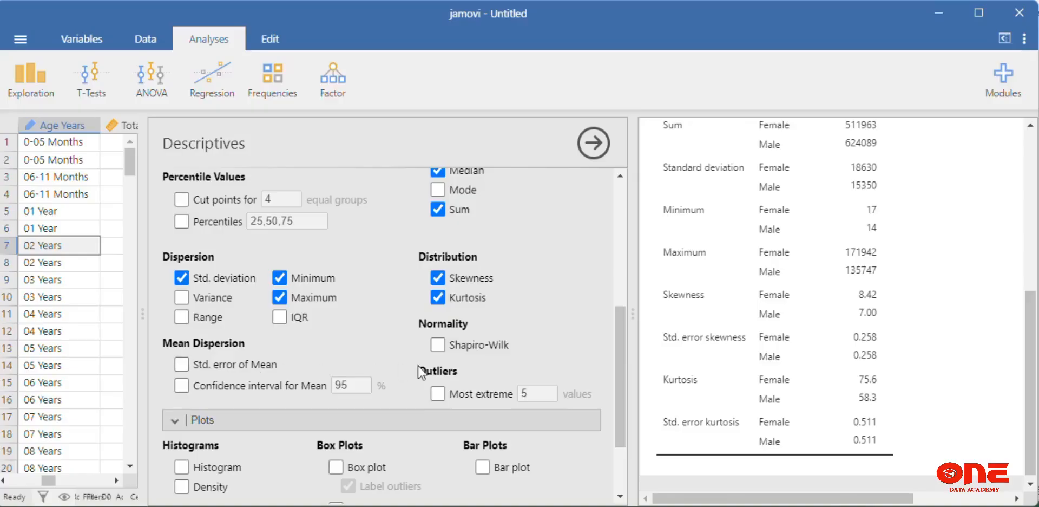
Add the Shapiro-Wilk normality test to the descriptives and view its W and p rows.
click(440, 348)
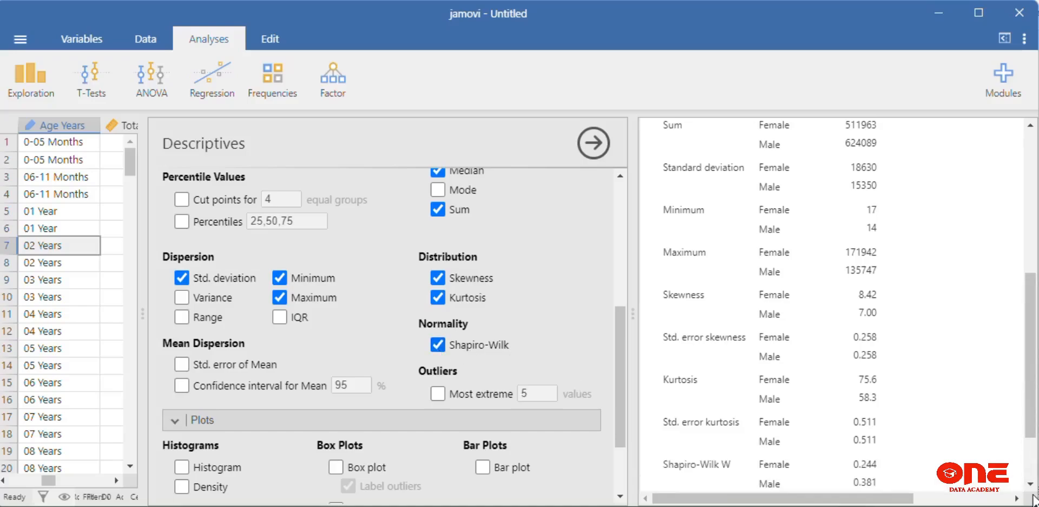
scroll(1034, 490, down, 1)
scroll(1036, 494, down, 1)
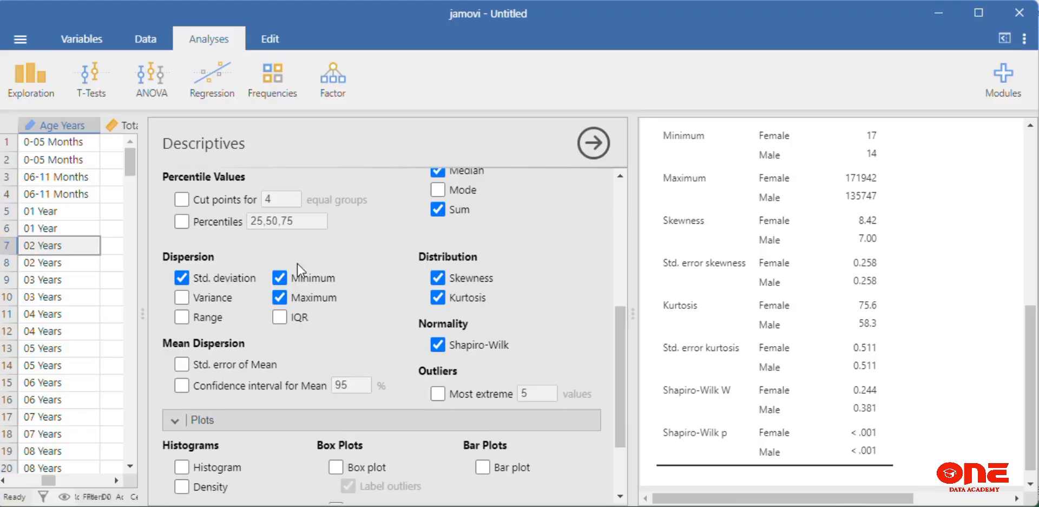
Collapse the statistics options and add a histogram of COVID-19 Deaths by Sex to the results.
scroll(625, 262, up, 5)
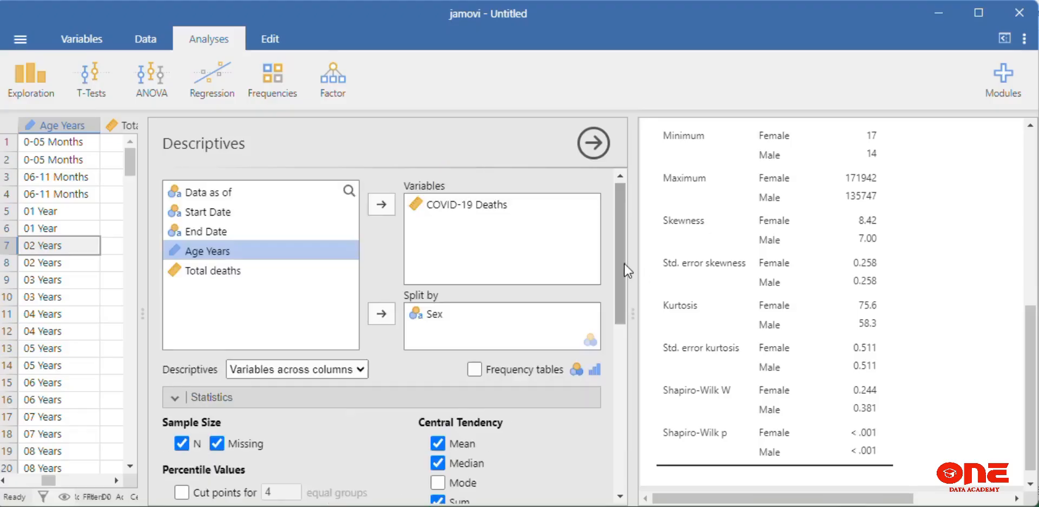
click(212, 394)
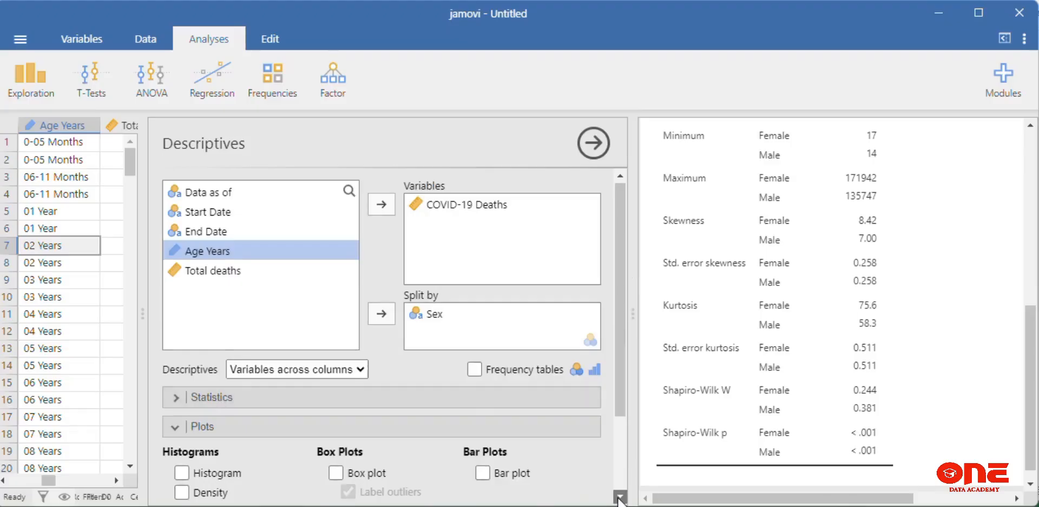
scroll(618, 498, down, 3)
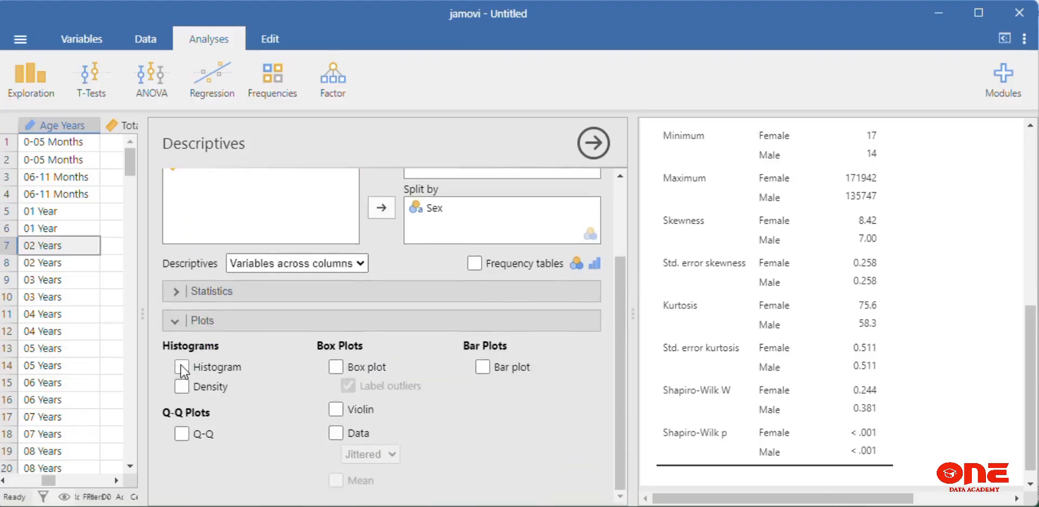
click(183, 370)
click(1031, 486)
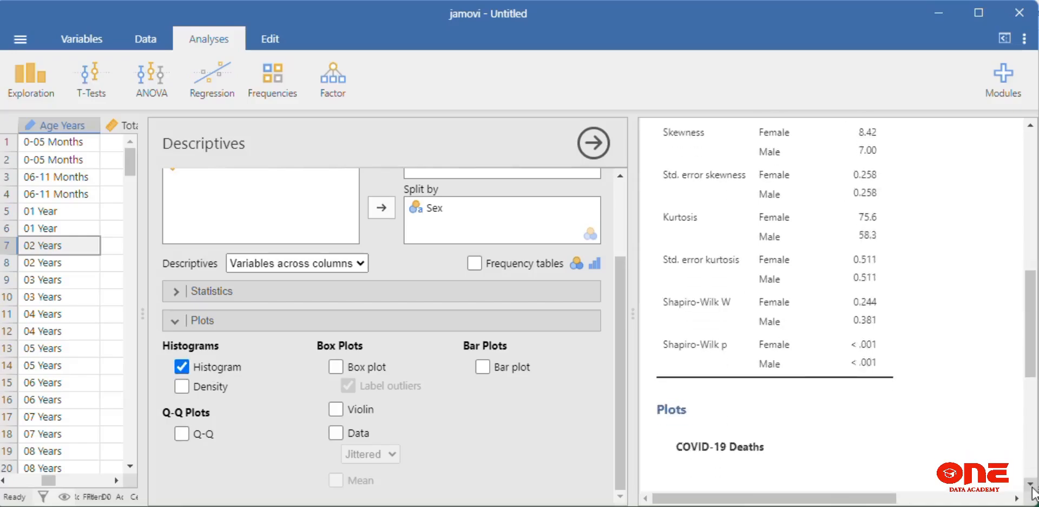
click(1032, 487)
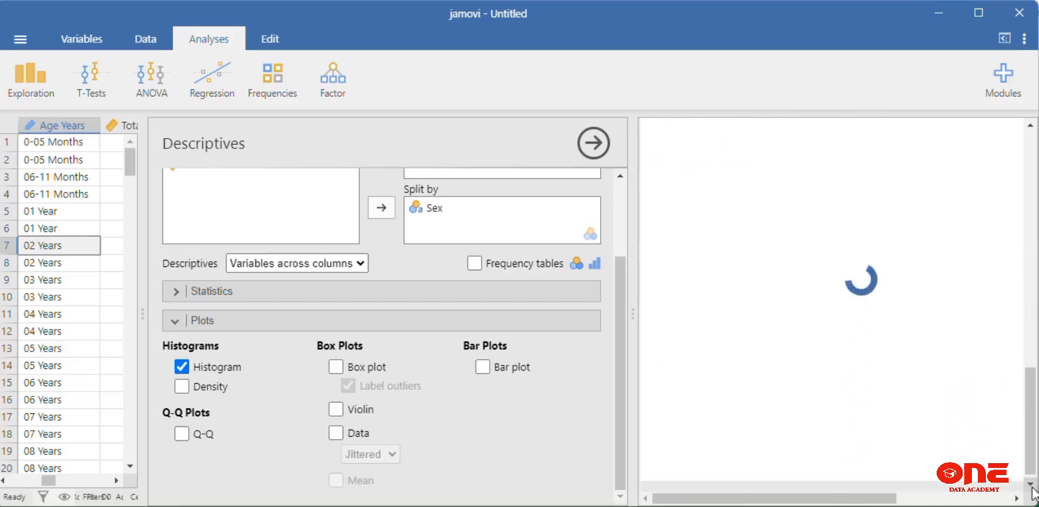
Examine the female and male COVID-19 Deaths histograms across their full width and height.
click(1031, 130)
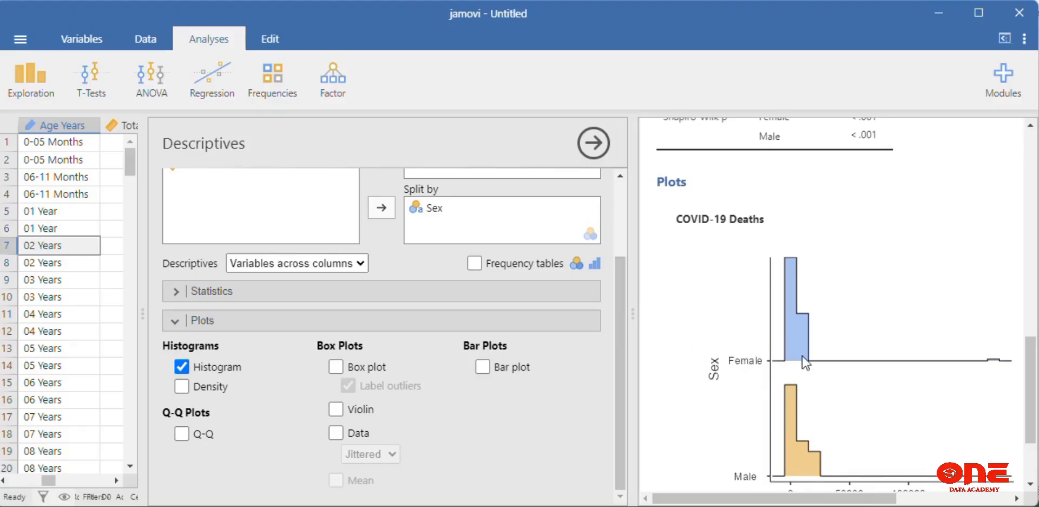
click(1031, 485)
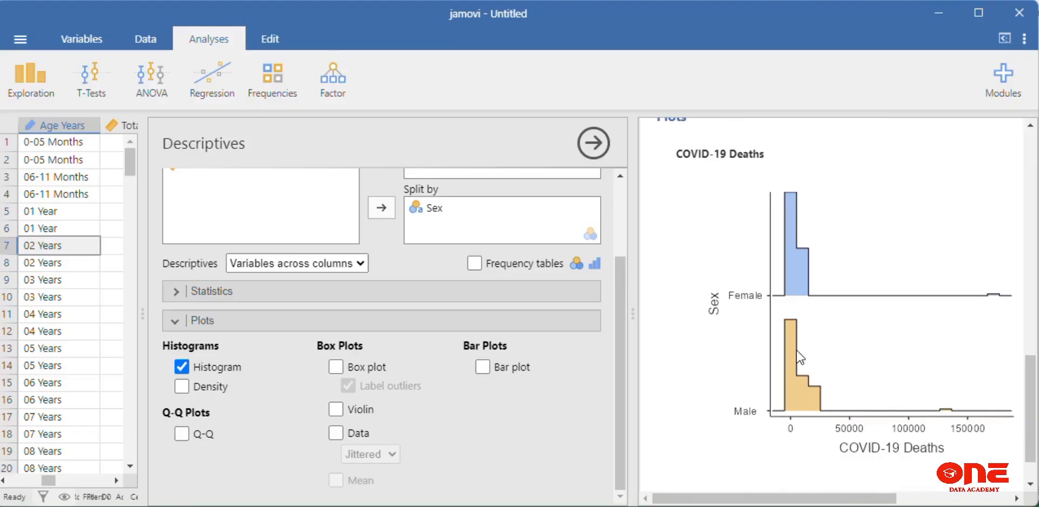
click(1017, 497)
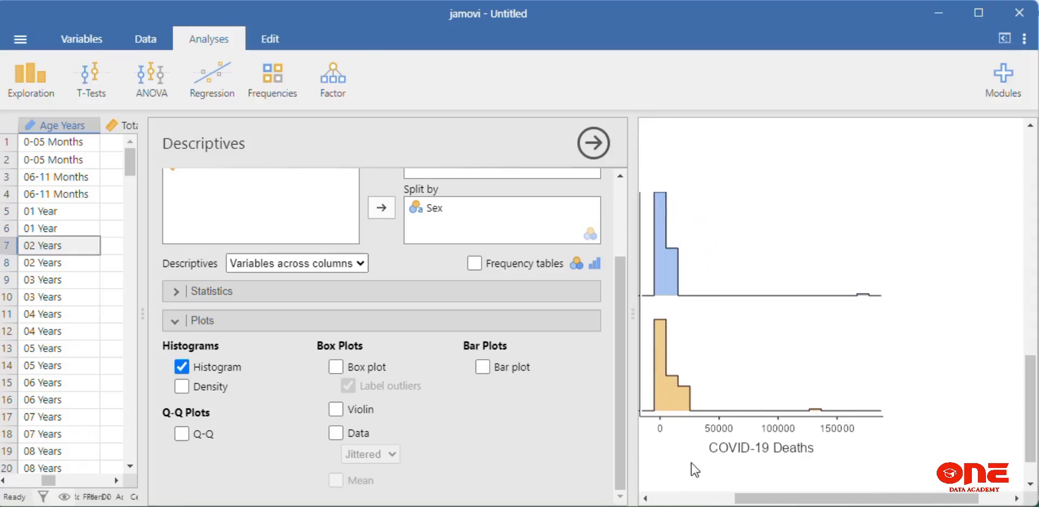
click(645, 497)
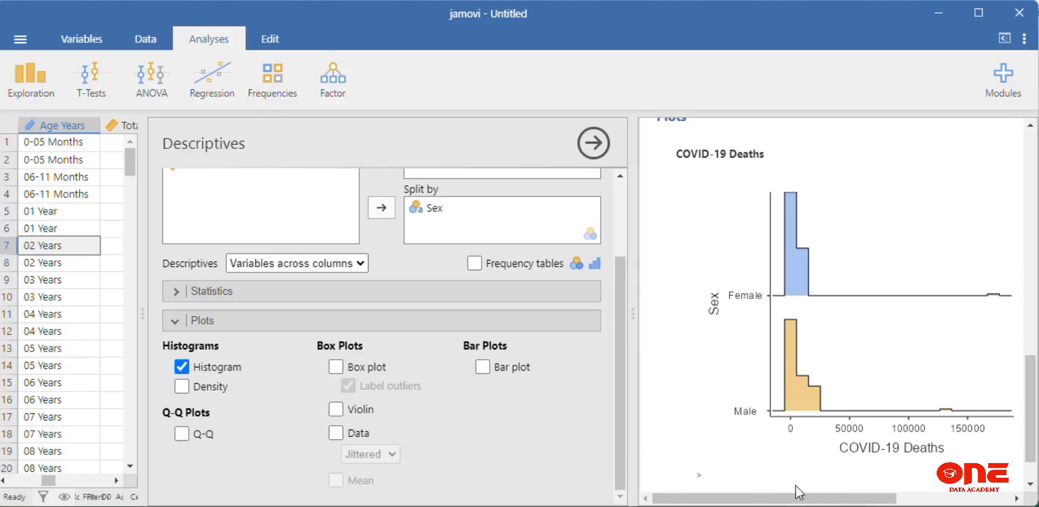
click(1030, 483)
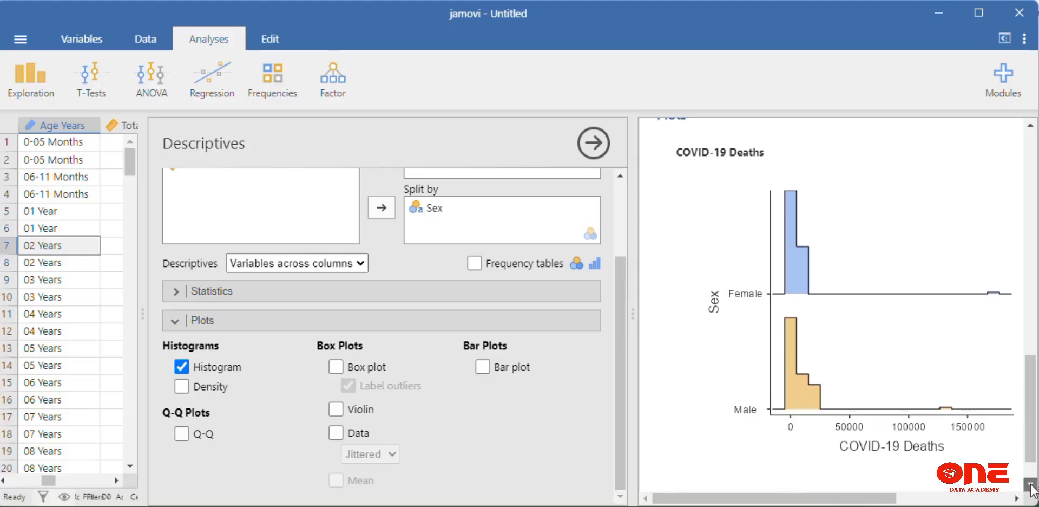
click(1031, 484)
click(1030, 485)
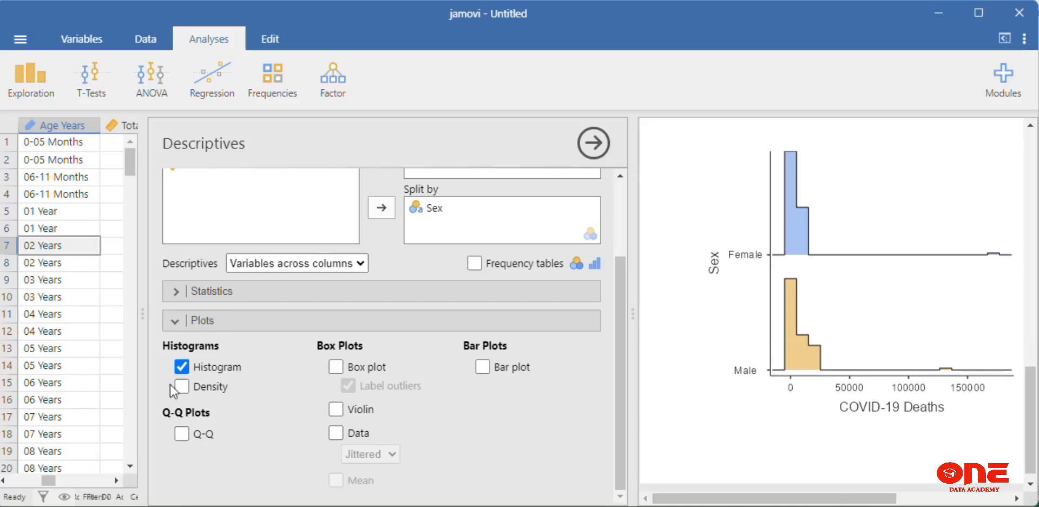
Add a box plot of COVID-19 Deaths by Sex, keeping outlier labels on.
click(337, 367)
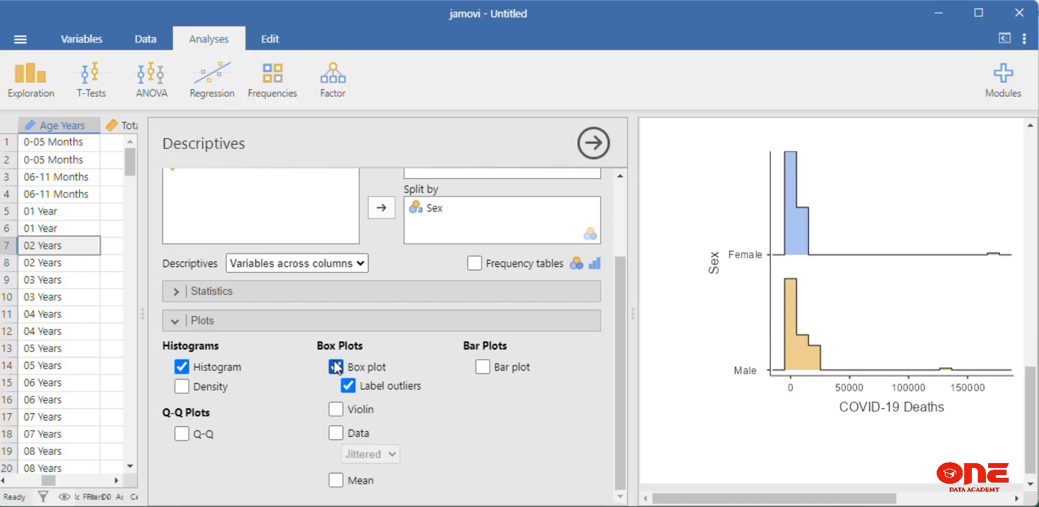
click(1031, 483)
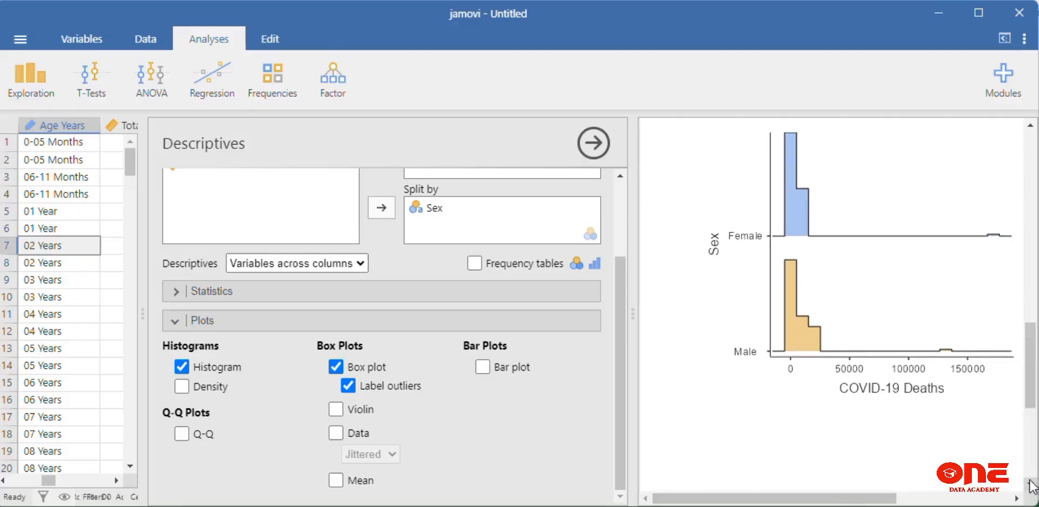
click(1030, 481)
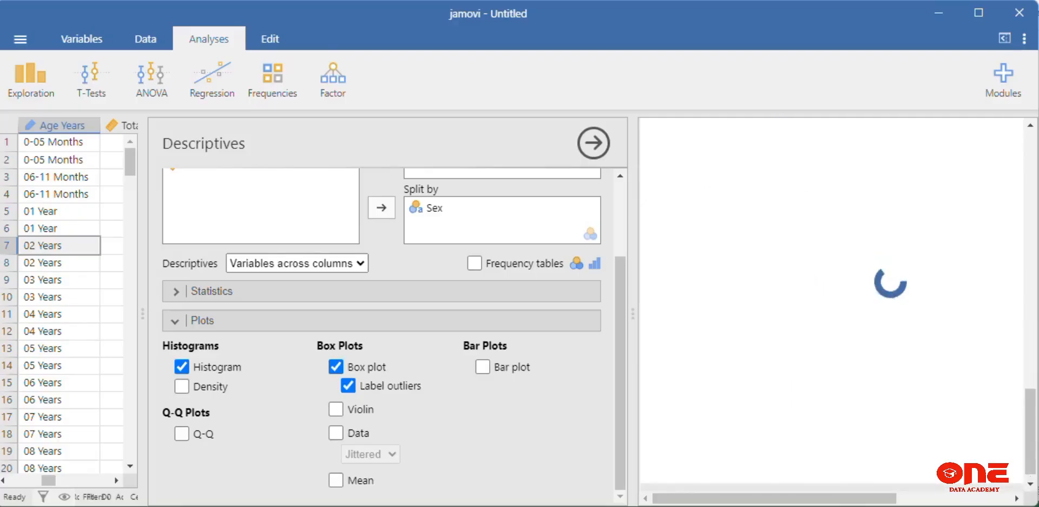
click(1031, 126)
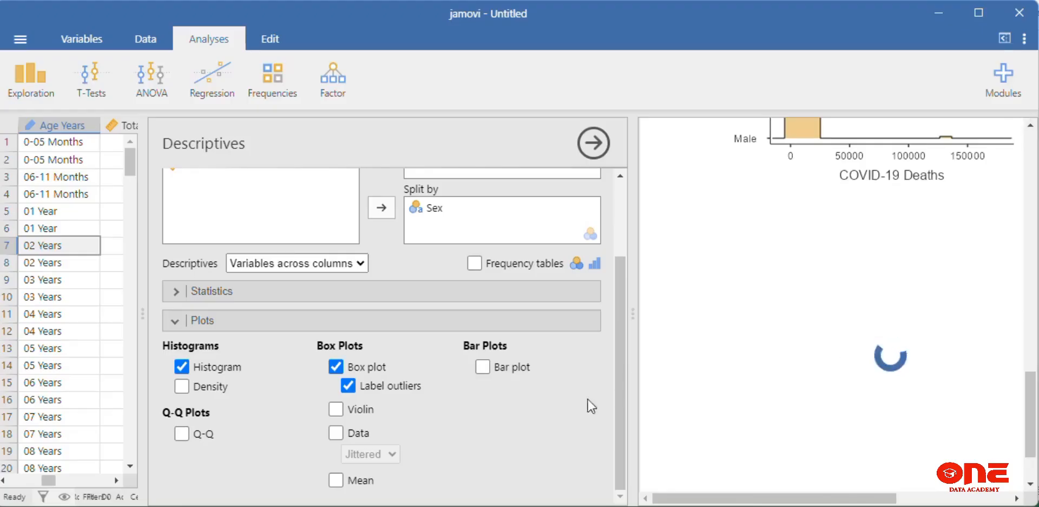
Enable the bar plot and look through the plots, examining the box plot's labelled outliers for each sex.
click(483, 367)
click(1029, 484)
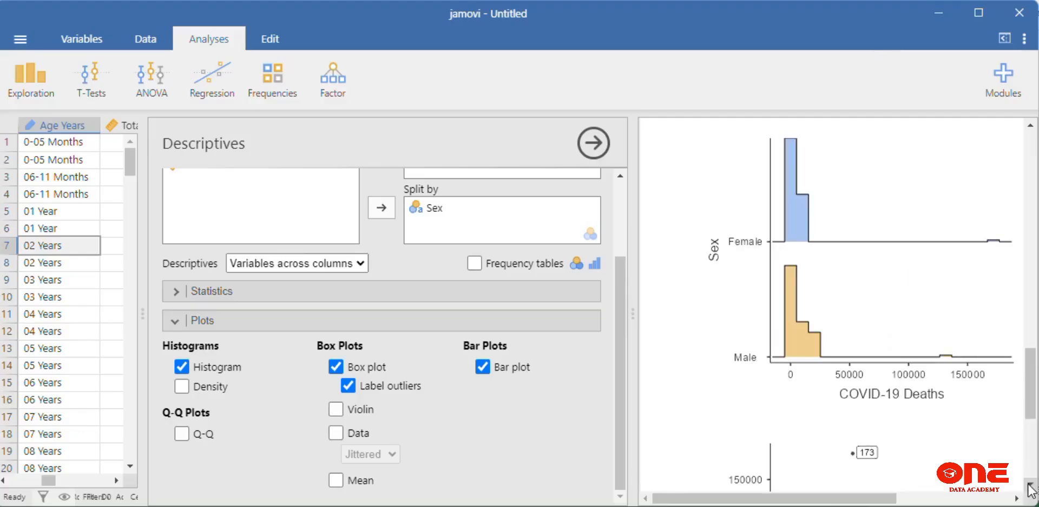
click(1030, 485)
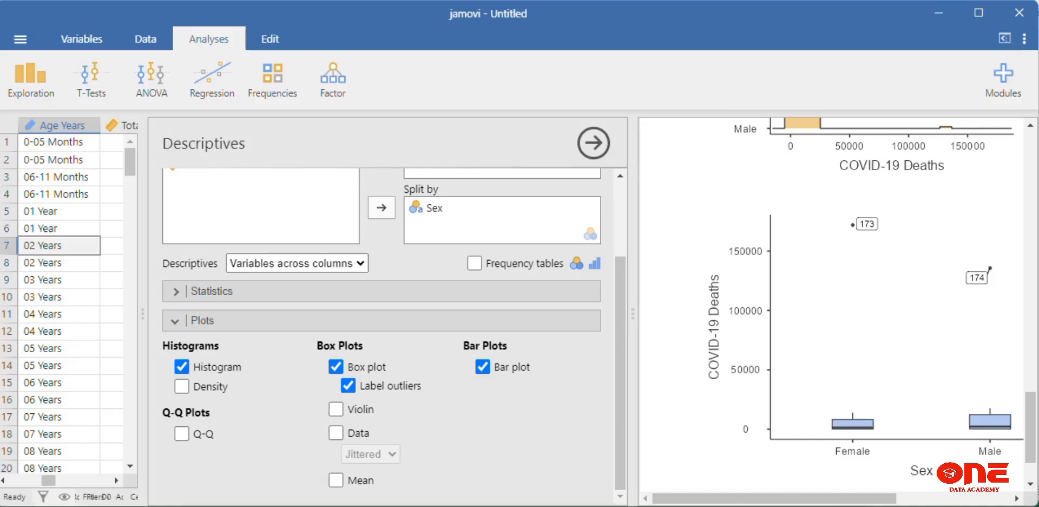
click(1030, 486)
click(1030, 485)
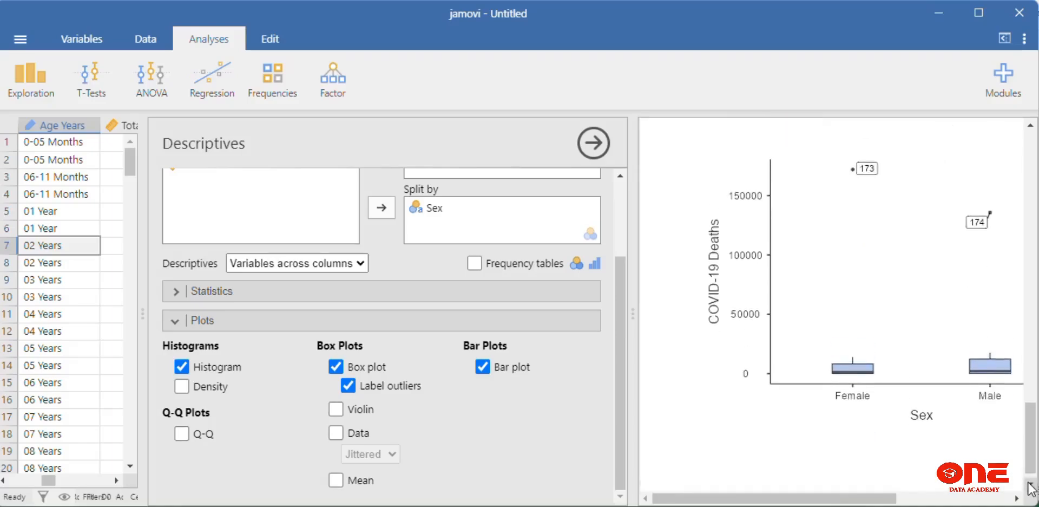
click(1030, 486)
click(1030, 486)
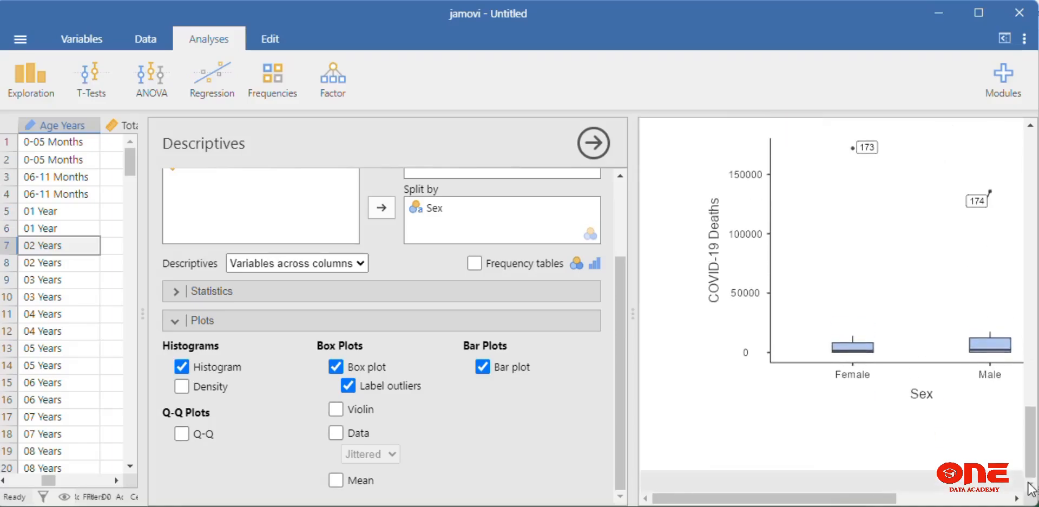
Turn the bar plot off and back on, and check the end of the plot output for it.
click(484, 368)
click(483, 368)
click(1030, 486)
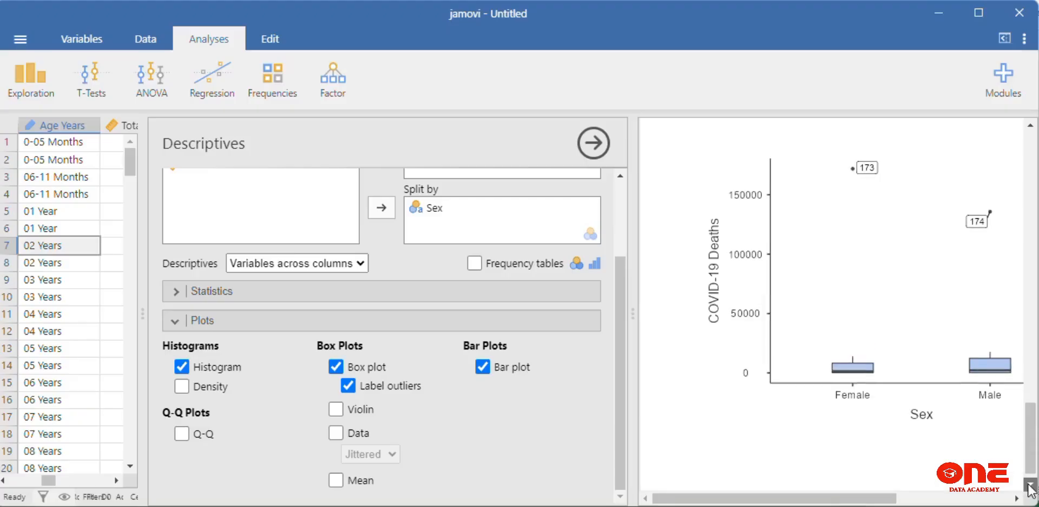
click(1030, 486)
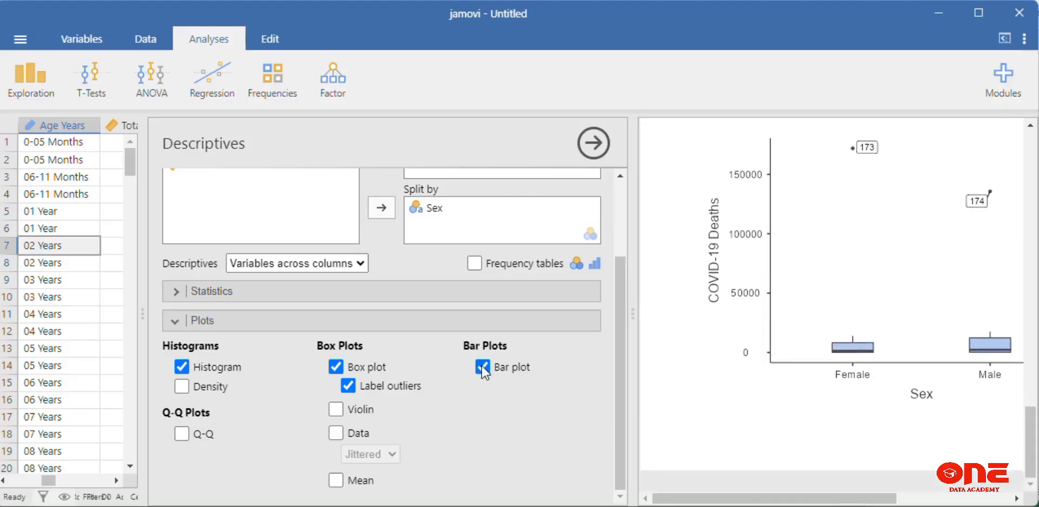
Look through the plot output for the bar plot of COVID-19 Deaths by Sex, checking it alongside the box plot.
click(1030, 486)
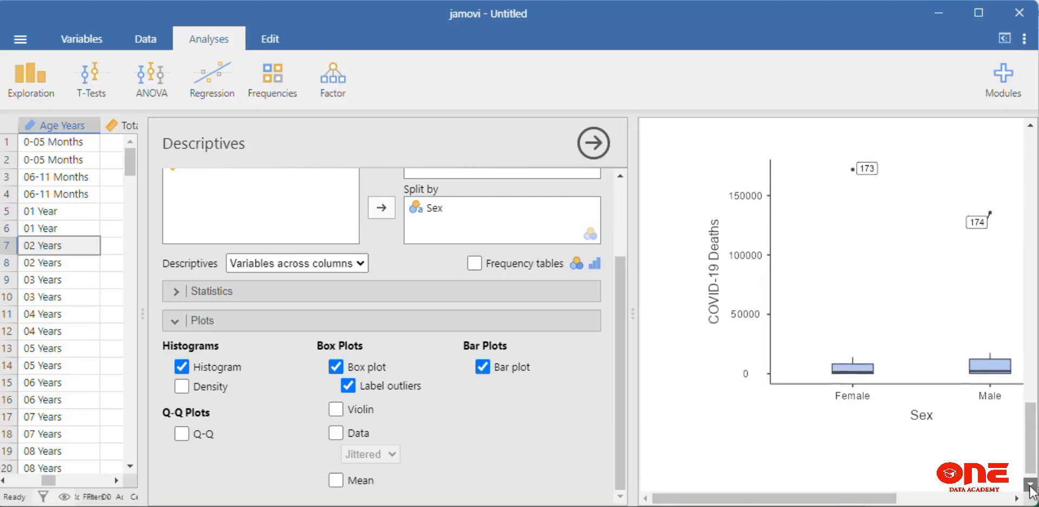
click(1031, 485)
click(1031, 485)
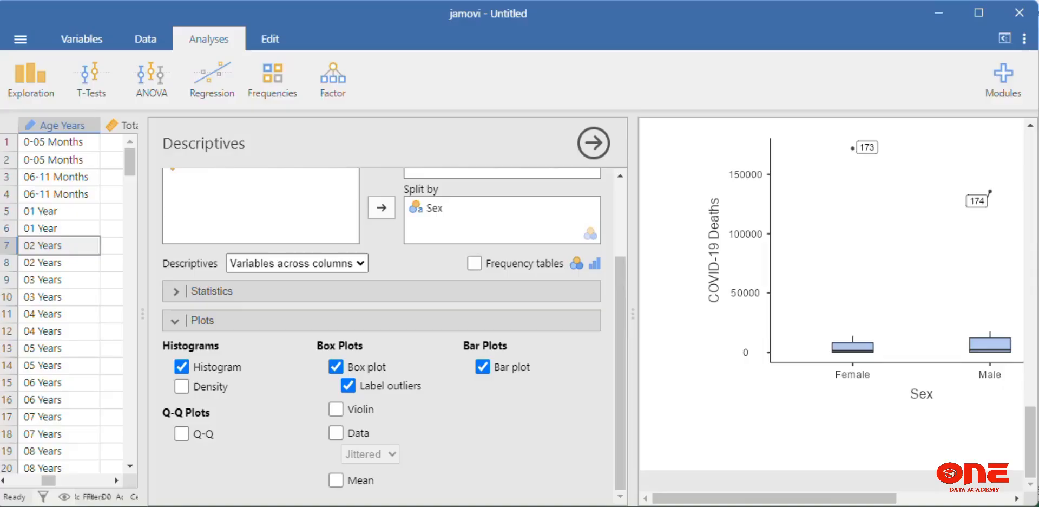
click(1030, 126)
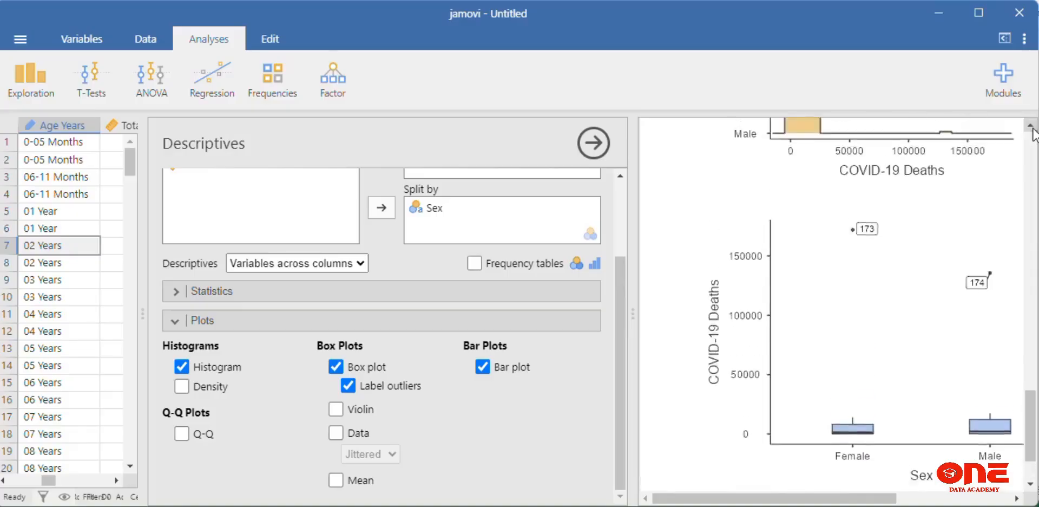
click(1032, 128)
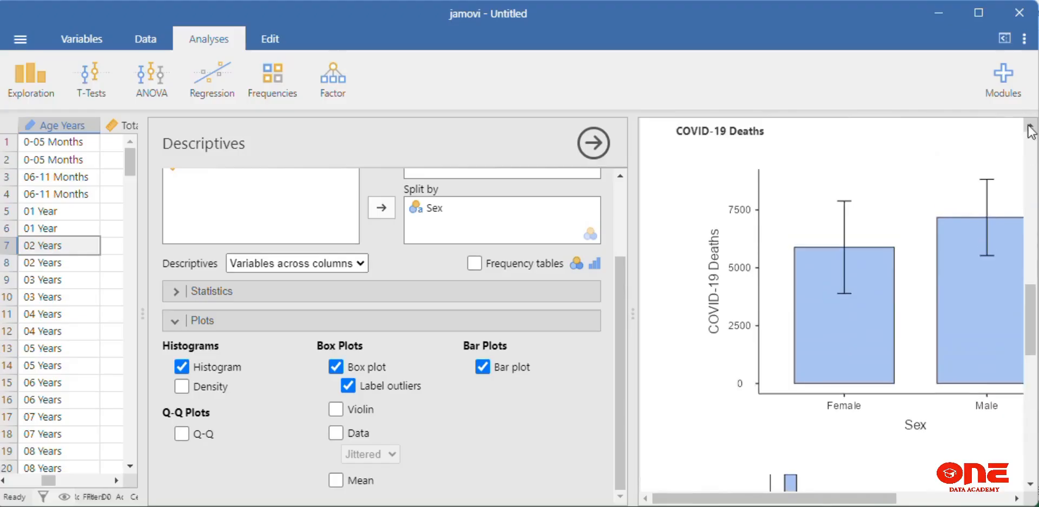
click(1031, 128)
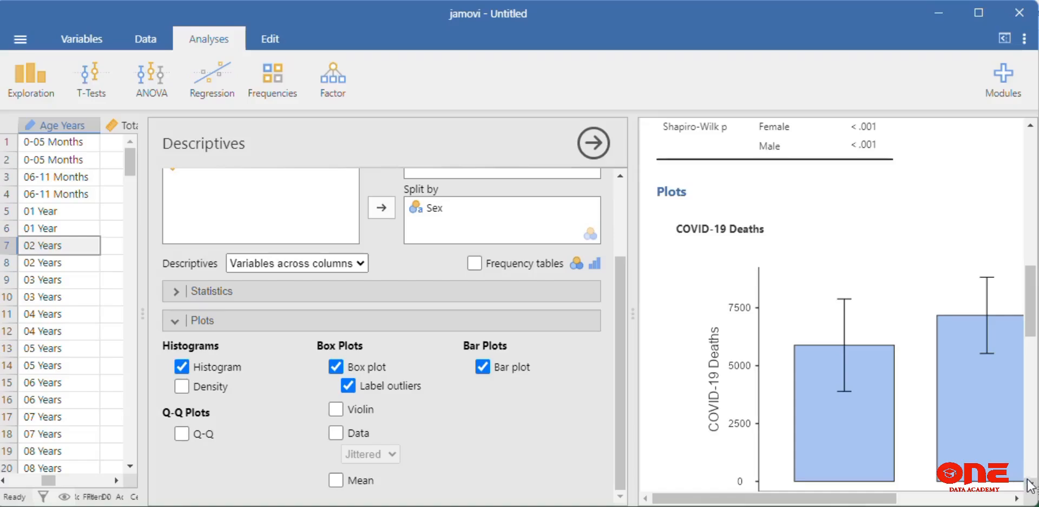
scroll(1026, 482, down, 3)
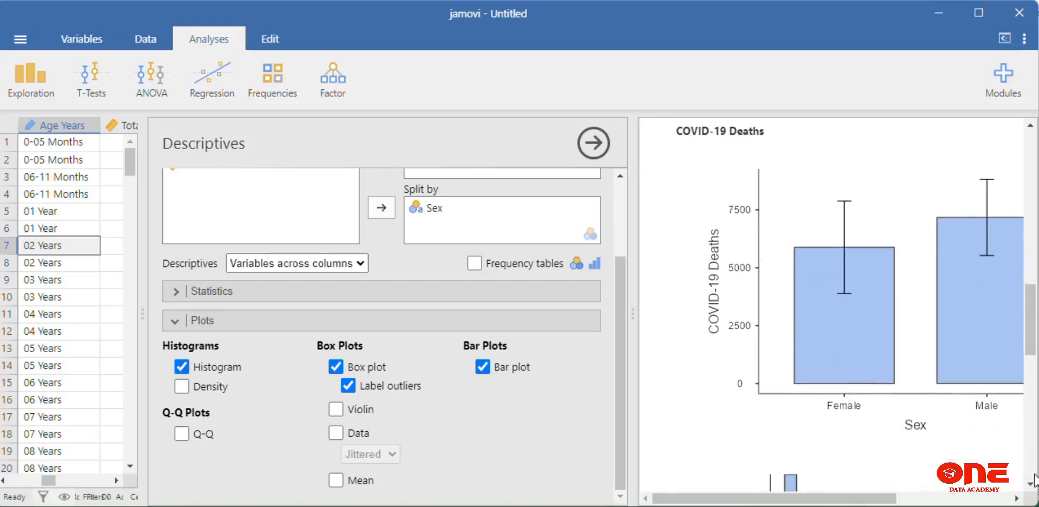
scroll(1033, 482, down, 2)
scroll(1033, 481, down, 5)
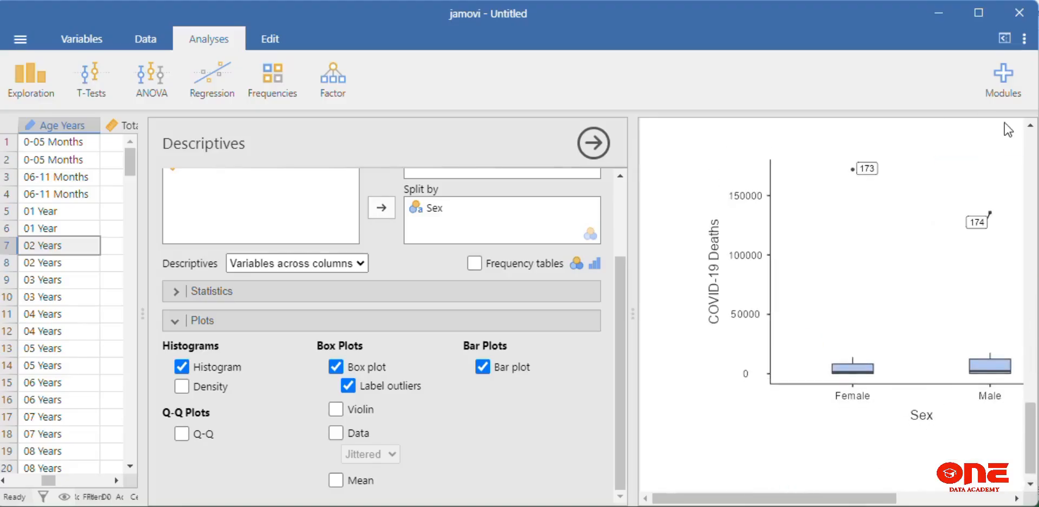
Review the results from the histograms back up to the Descriptives table, including its skewness, kurtosis and Shapiro-Wilk rows.
click(1032, 124)
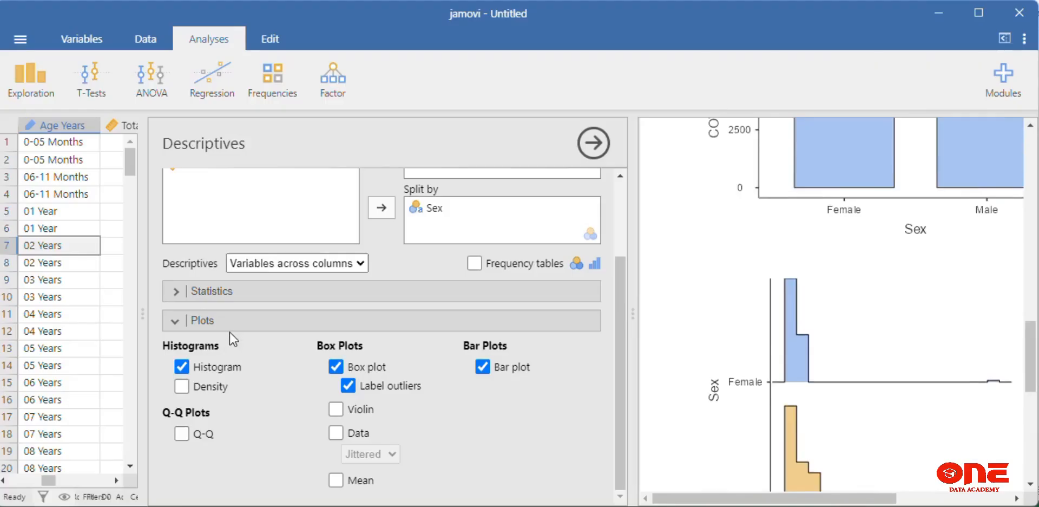
click(1031, 139)
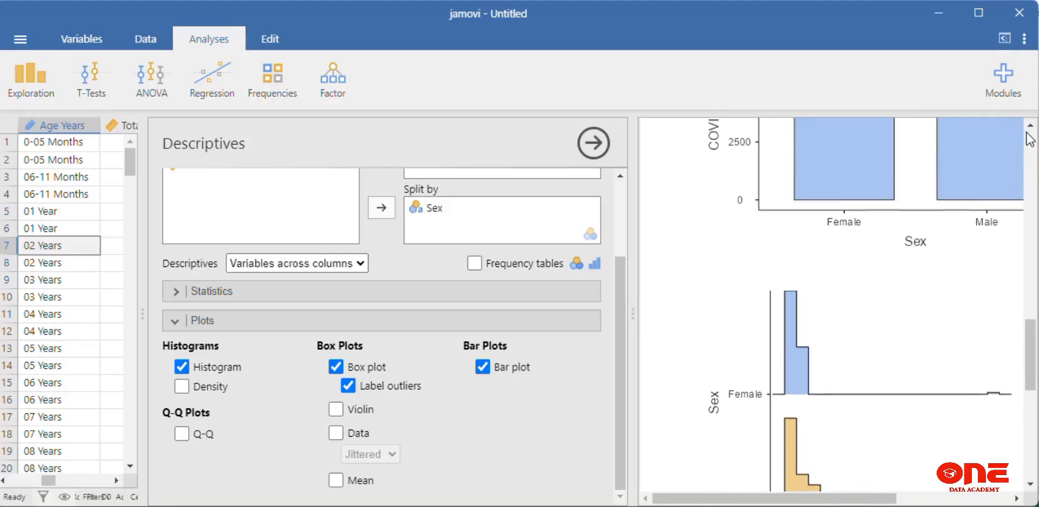
drag(1030, 138, 1027, 133)
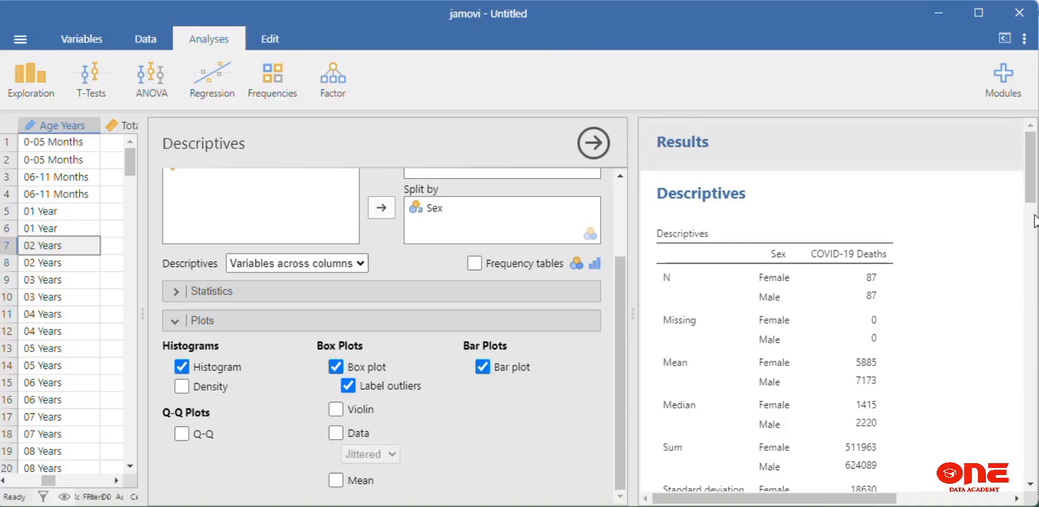
scroll(1032, 483, down, 5)
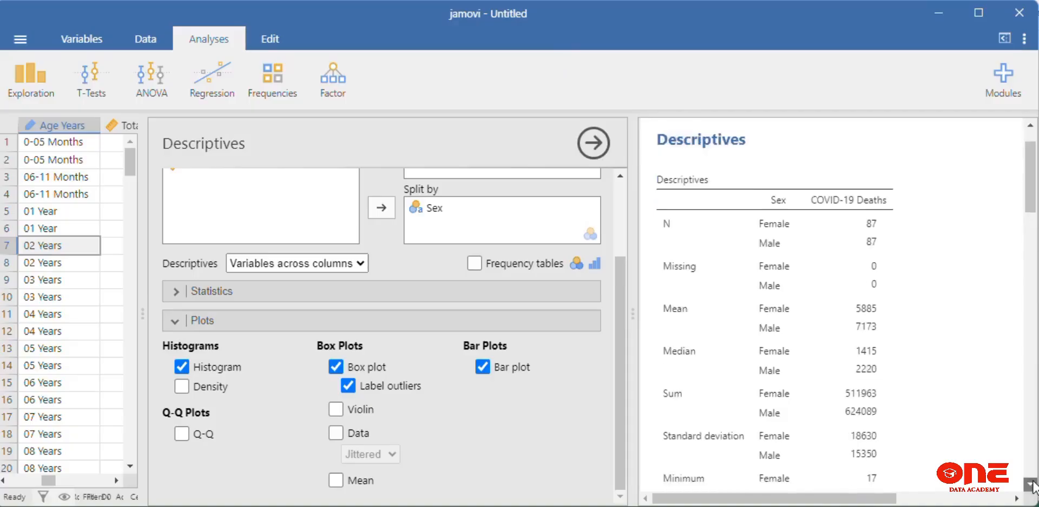
scroll(1032, 485, down, 4)
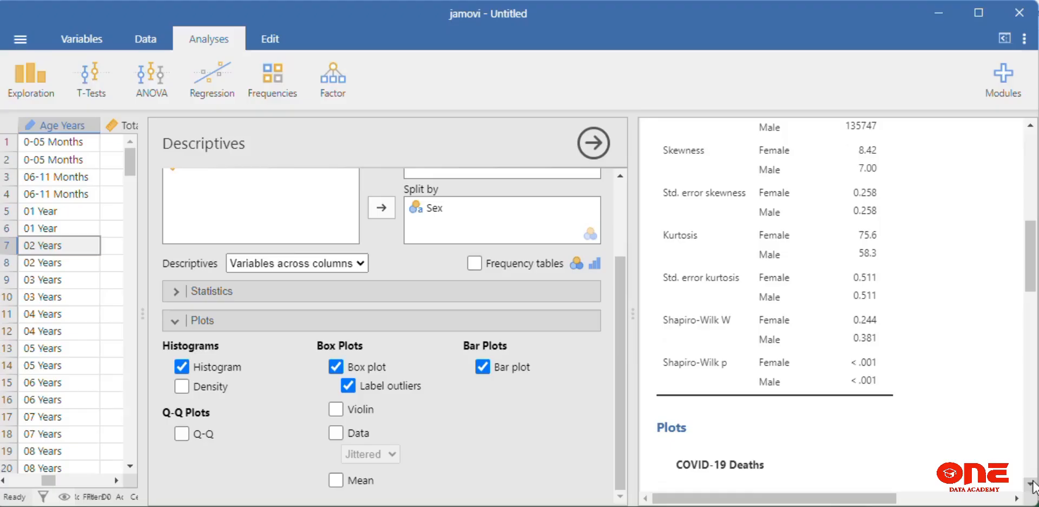
scroll(1031, 484, down, 1)
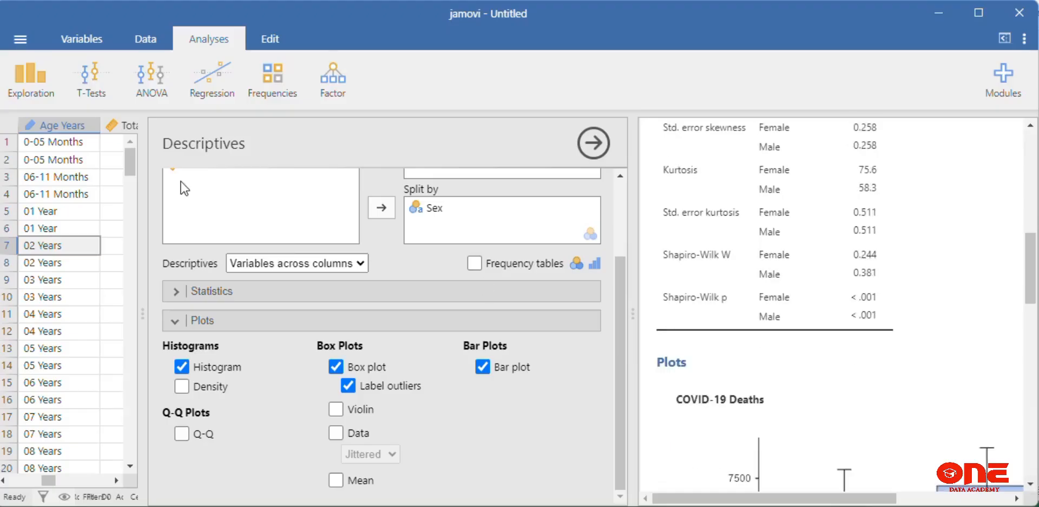
Export the results as a PDF document named DESCRIPTIVES in the Custom Office Templates folder.
click(22, 34)
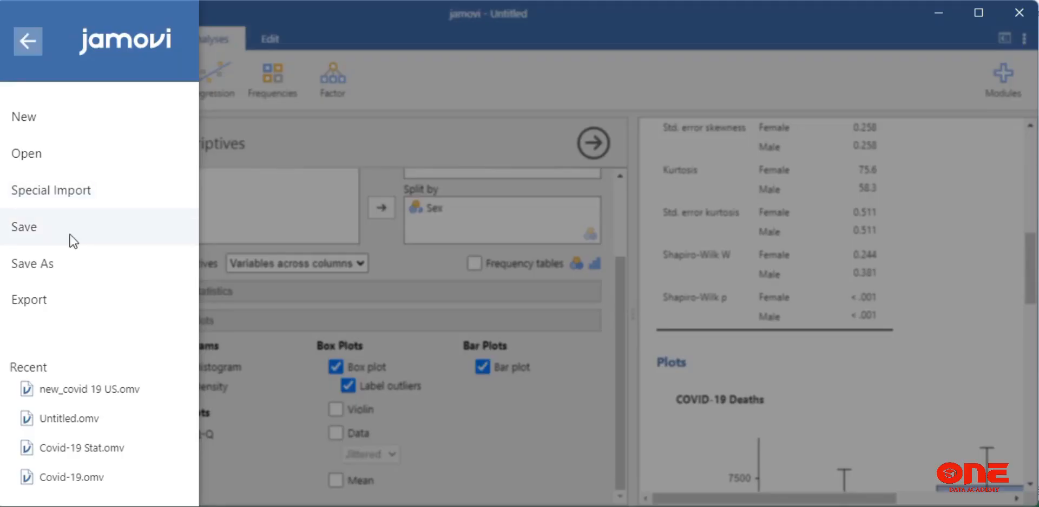
click(46, 305)
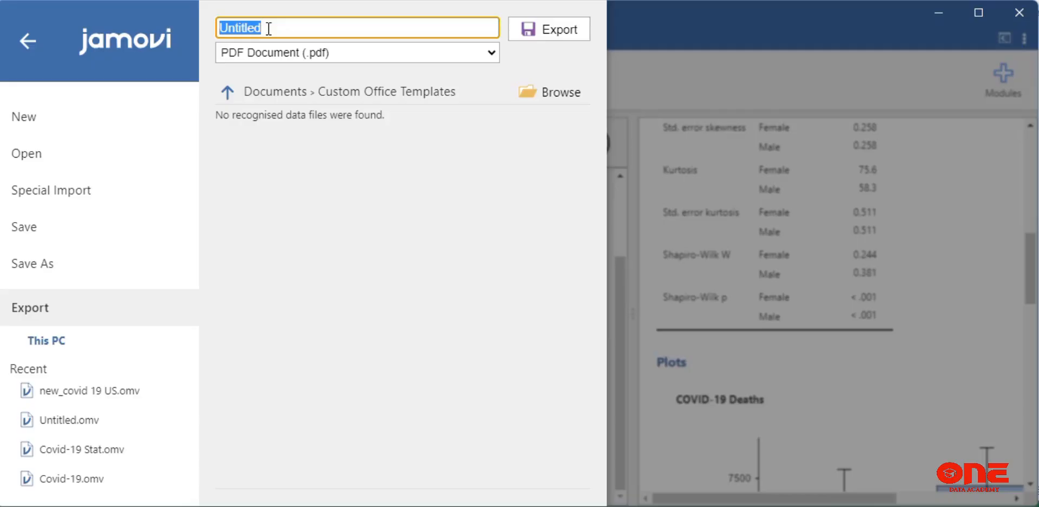
key(BackSpace)
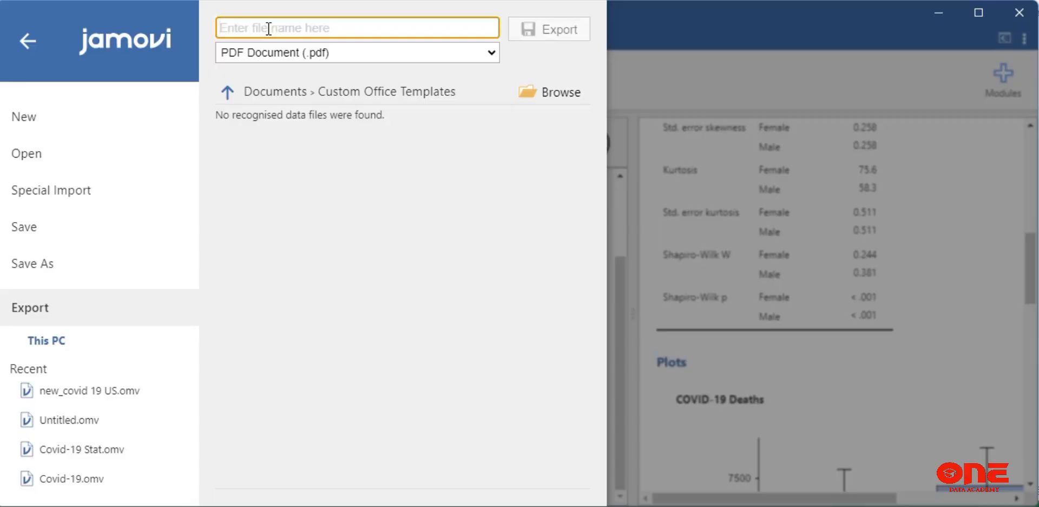
text(DESCRIPTIVES)
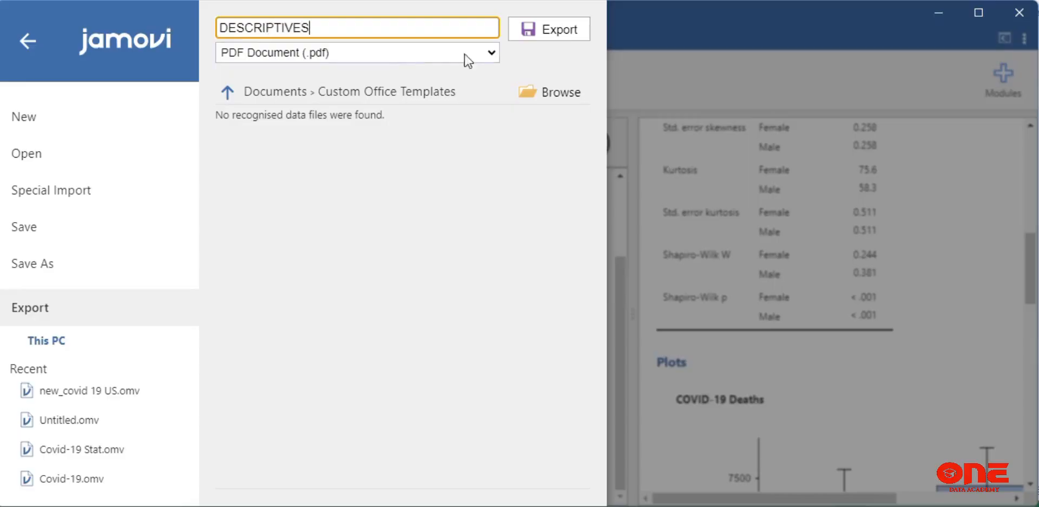
key(Return)
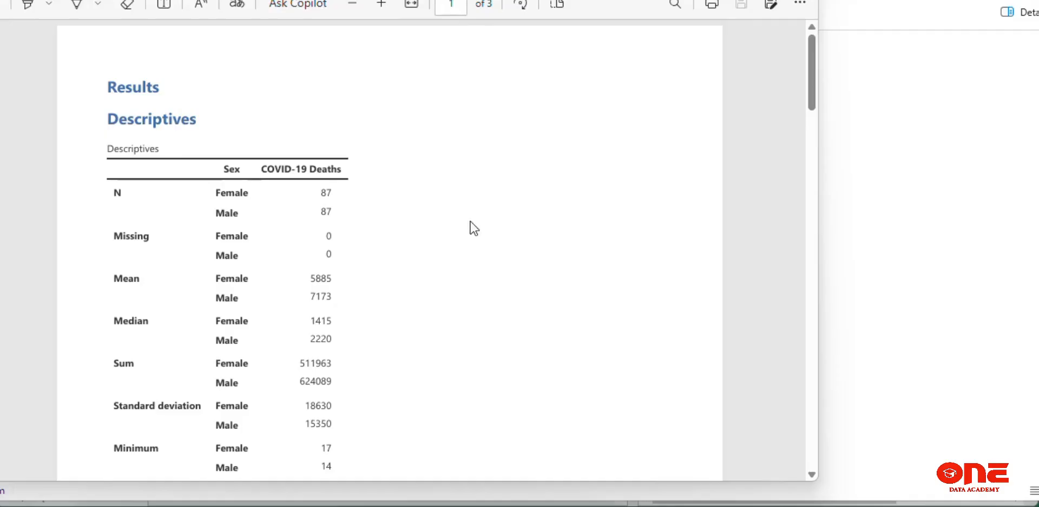
Read through the exported PDF in the PDF viewer, checking the Descriptives table, bar plot, histograms and box plot.
click(812, 474)
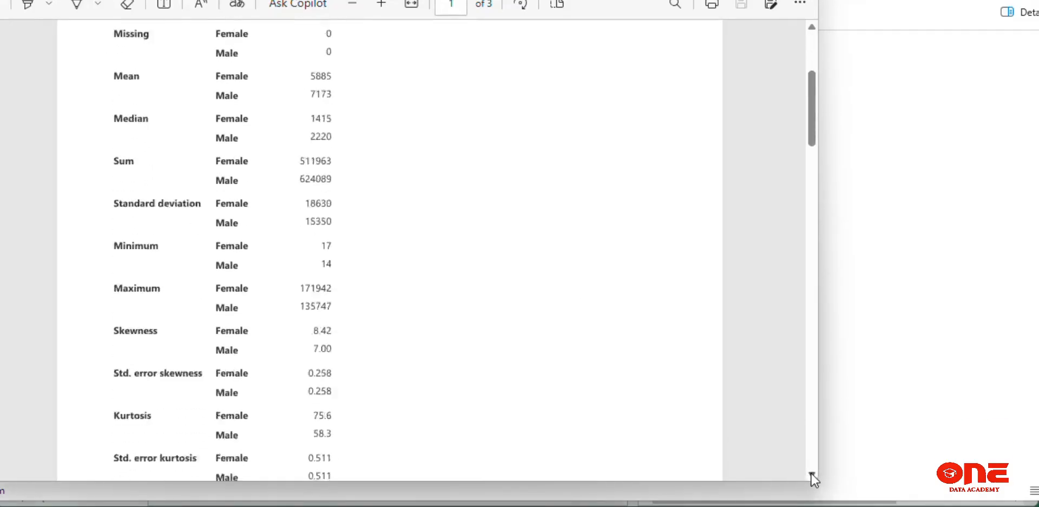
click(811, 475)
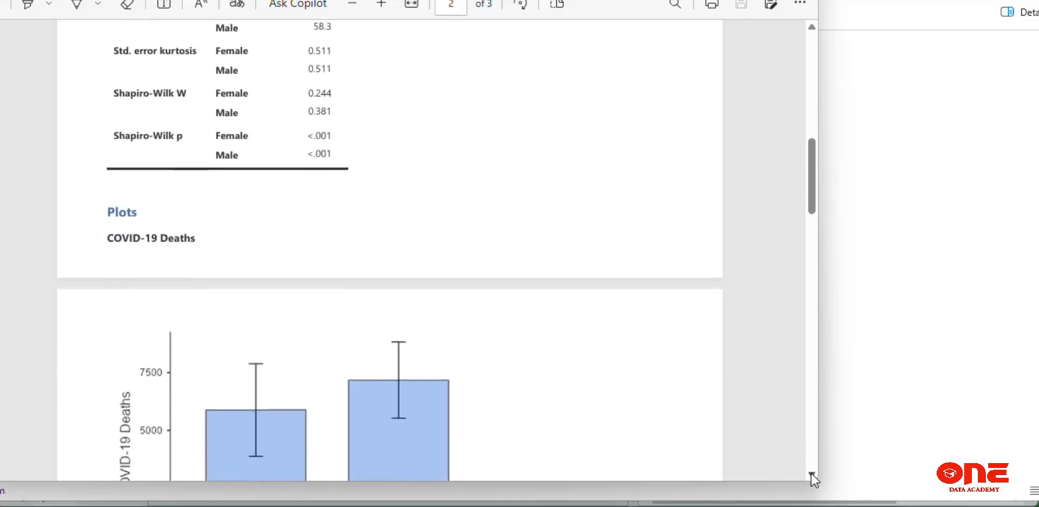
click(812, 474)
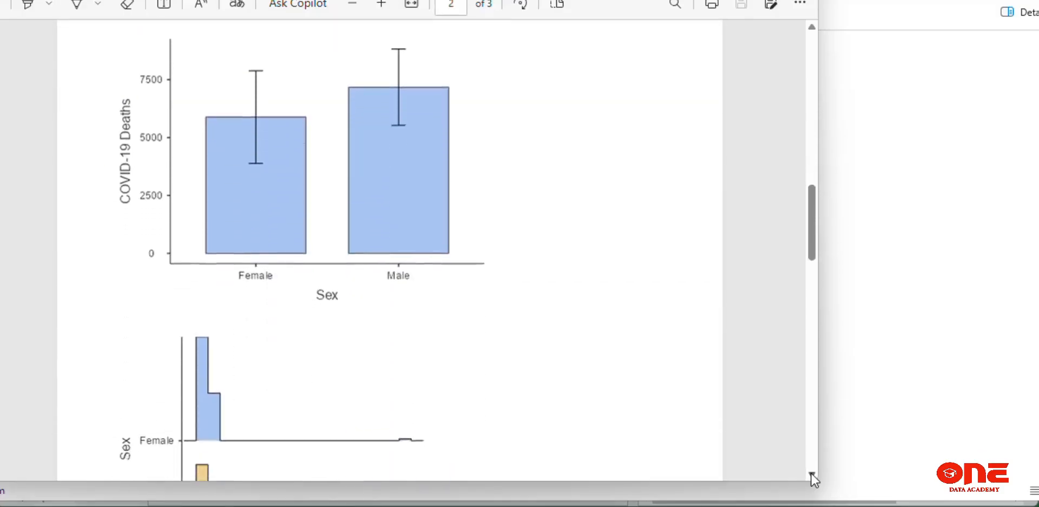
click(811, 474)
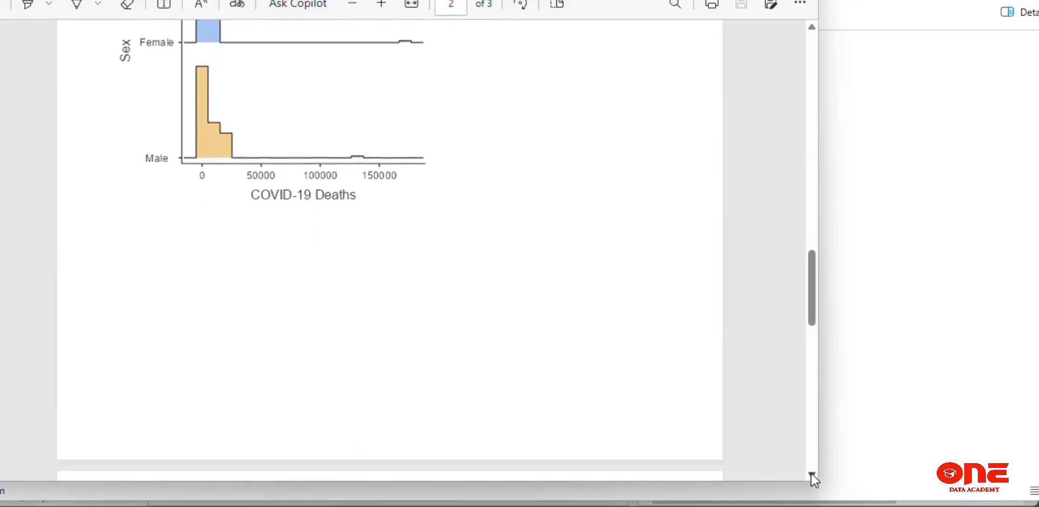
click(812, 474)
click(812, 474)
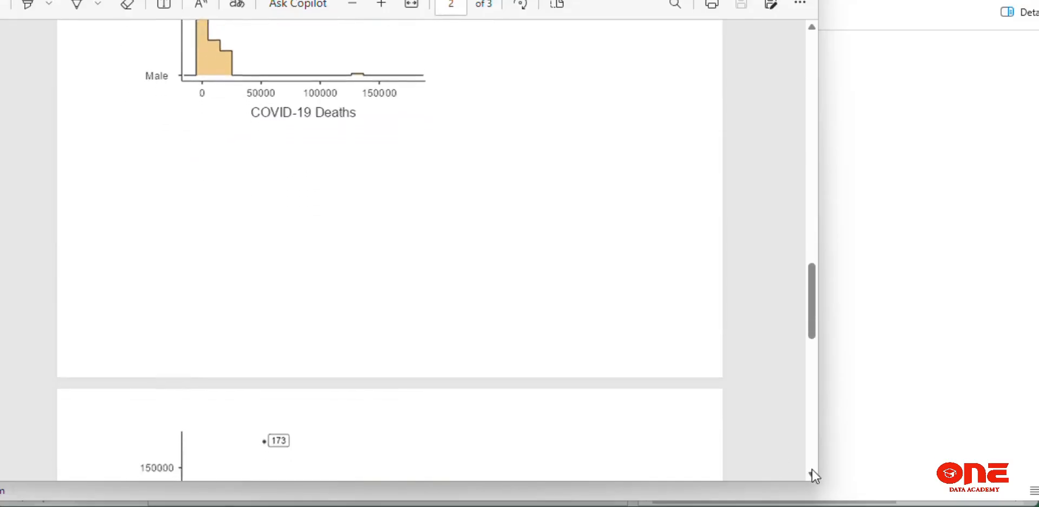
click(812, 474)
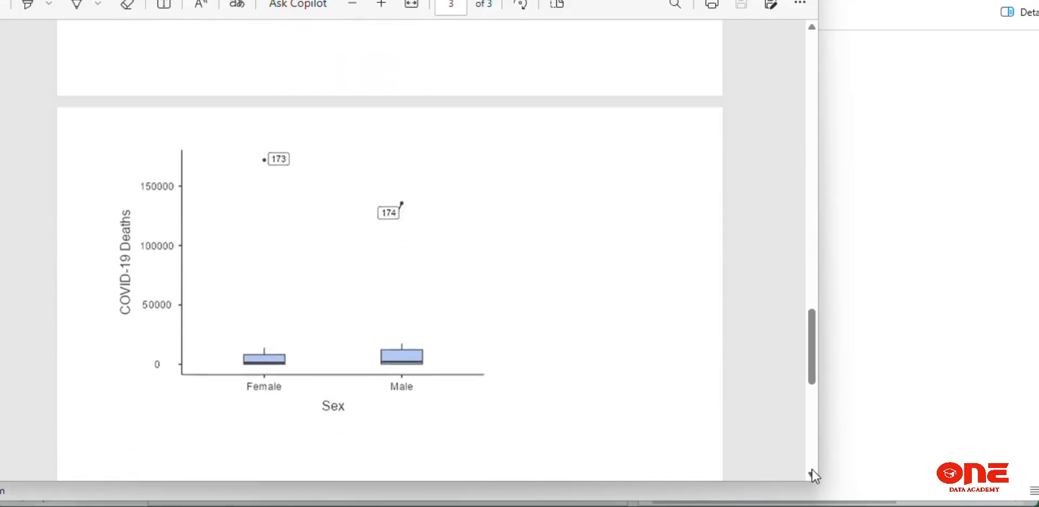